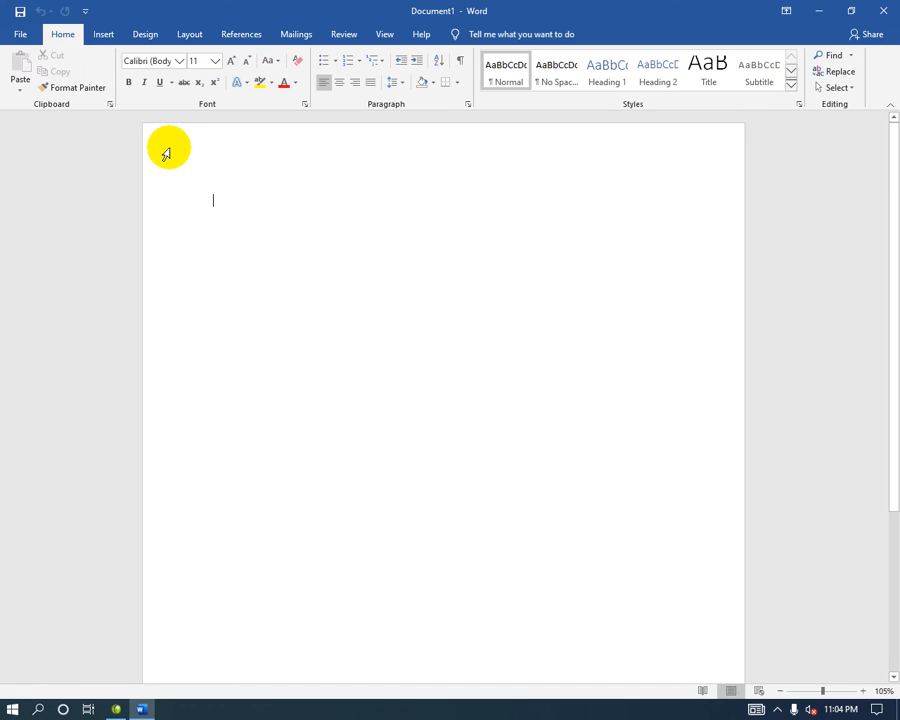
# Step: Start inserting a picture from this computer and browse through the user folders to Downloads
pyautogui.click(102, 36)
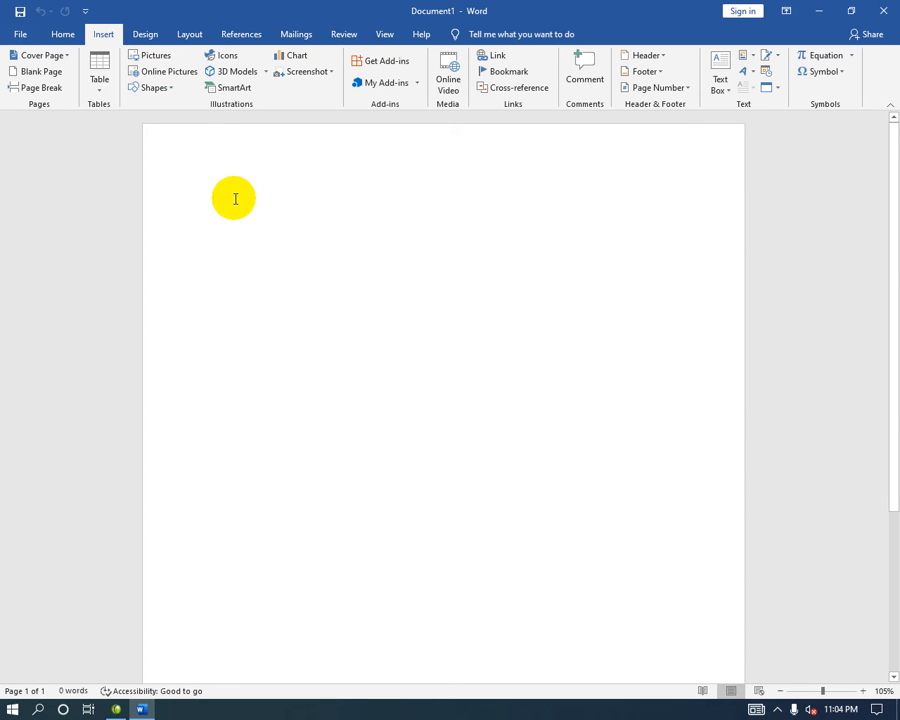
pyautogui.click(145, 56)
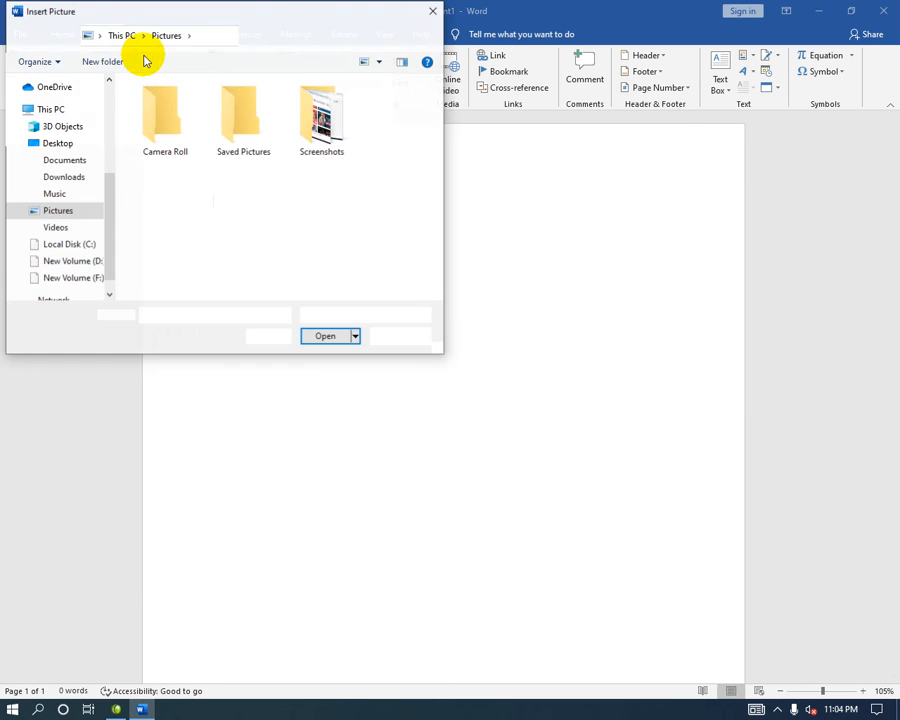
pyautogui.click(58, 227)
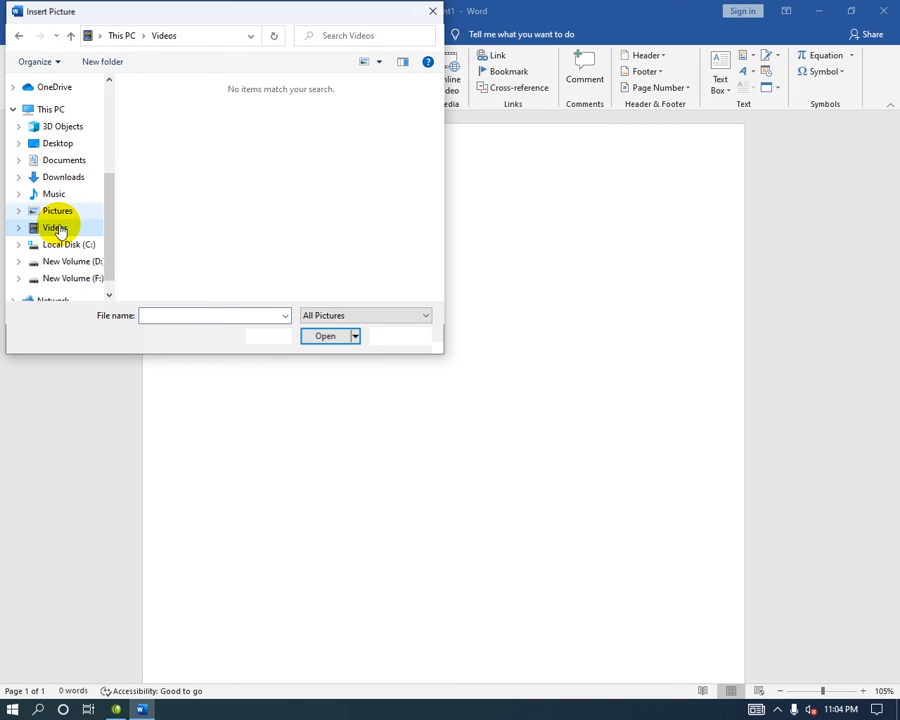
pyautogui.click(58, 208)
pyautogui.click(57, 193)
pyautogui.click(60, 177)
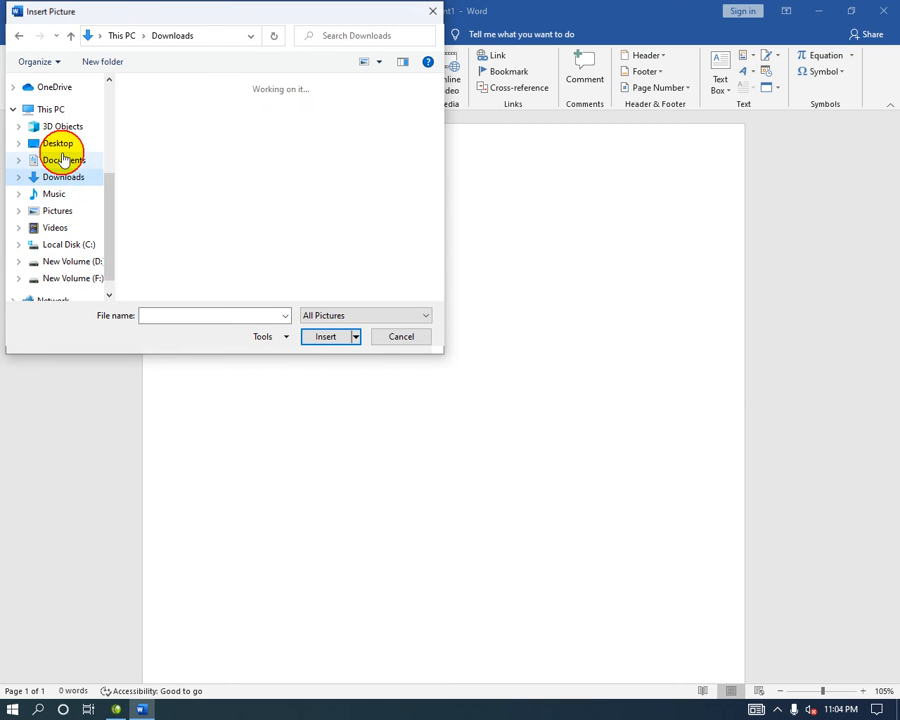
pyautogui.click(62, 160)
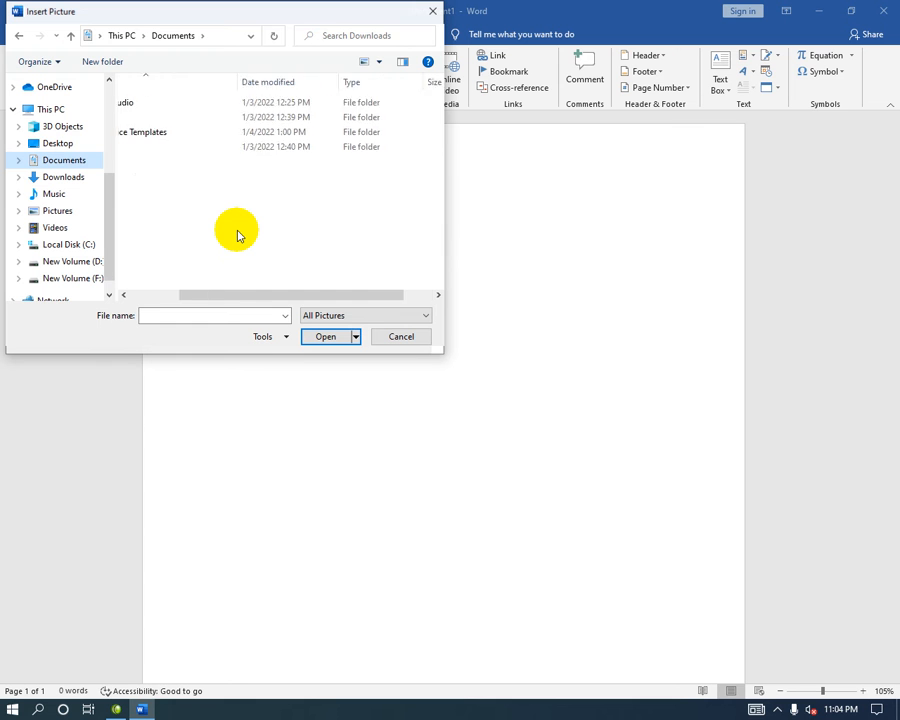
pyautogui.click(60, 177)
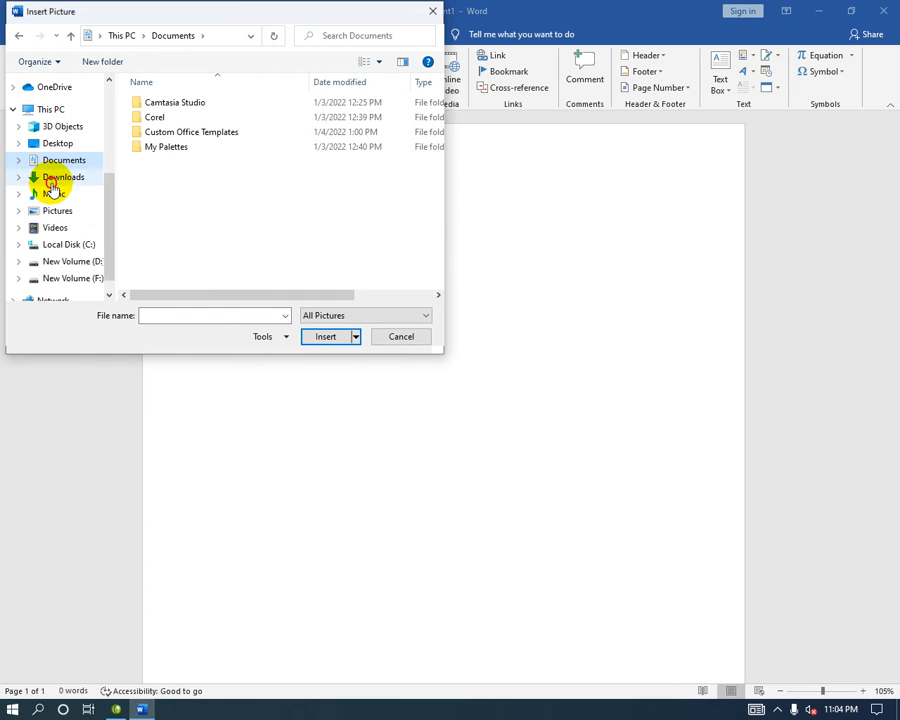
# Step: Insert the picture pubg-oneplus-9-pro-lifestyle-2-cropped-696x392 (1) from Downloads into the document and delete it again
pyautogui.scroll(-3, 248, 229)
pyautogui.scroll(-5, 248, 229)
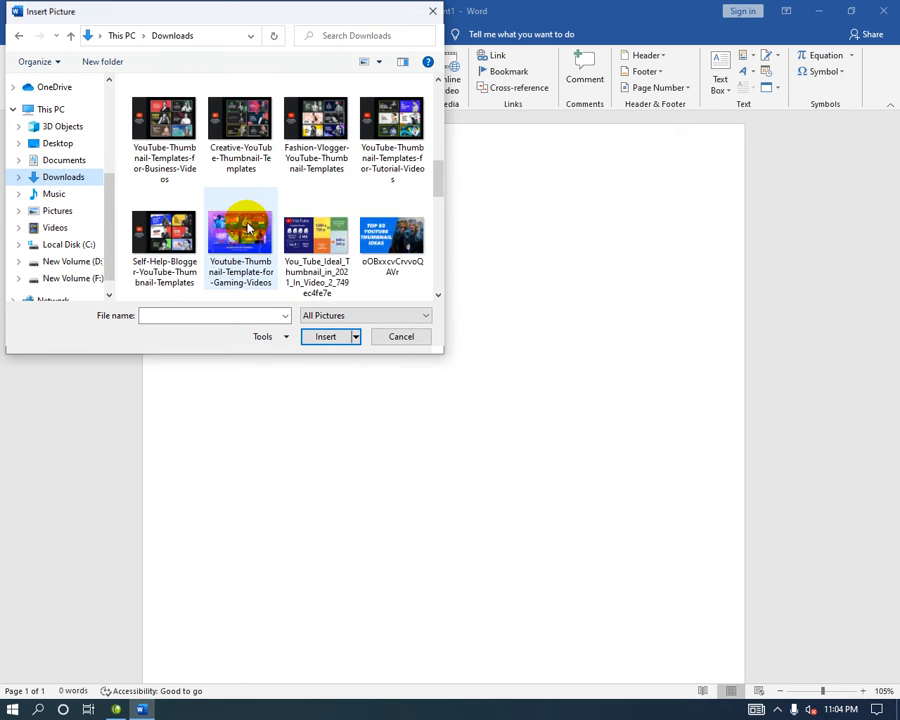
pyautogui.scroll(-3, 248, 229)
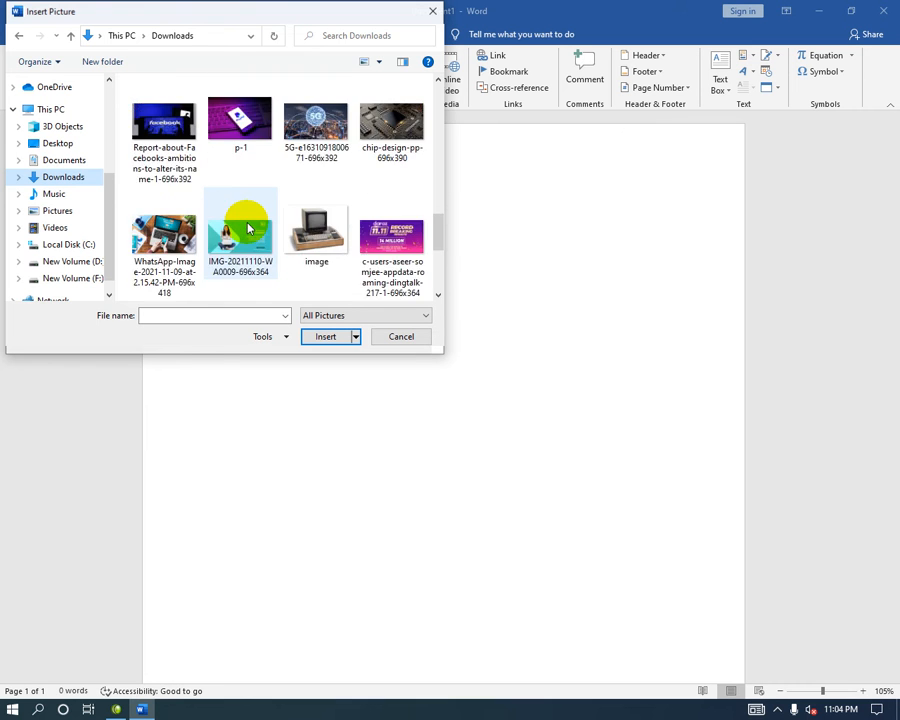
pyautogui.scroll(-5, 248, 229)
pyautogui.scroll(10, 248, 224)
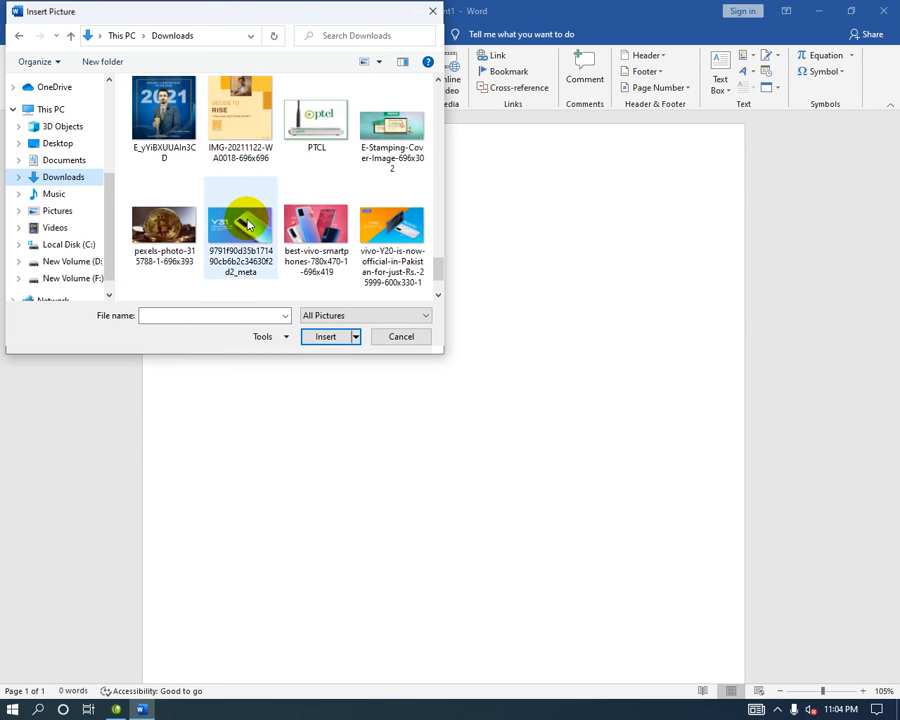
pyautogui.scroll(2, 248, 224)
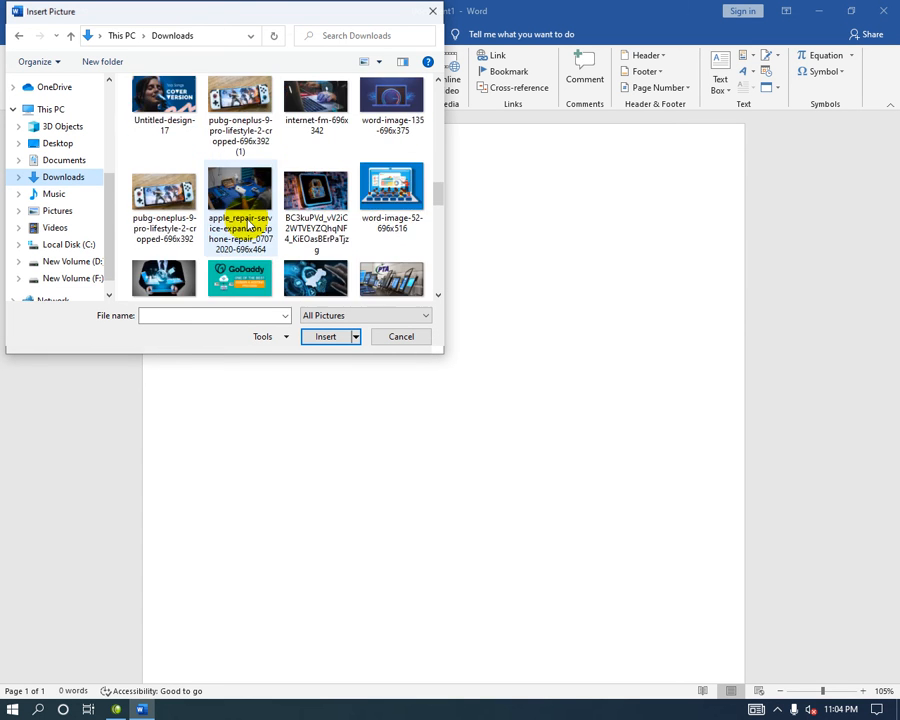
pyautogui.doubleClick(236, 115)
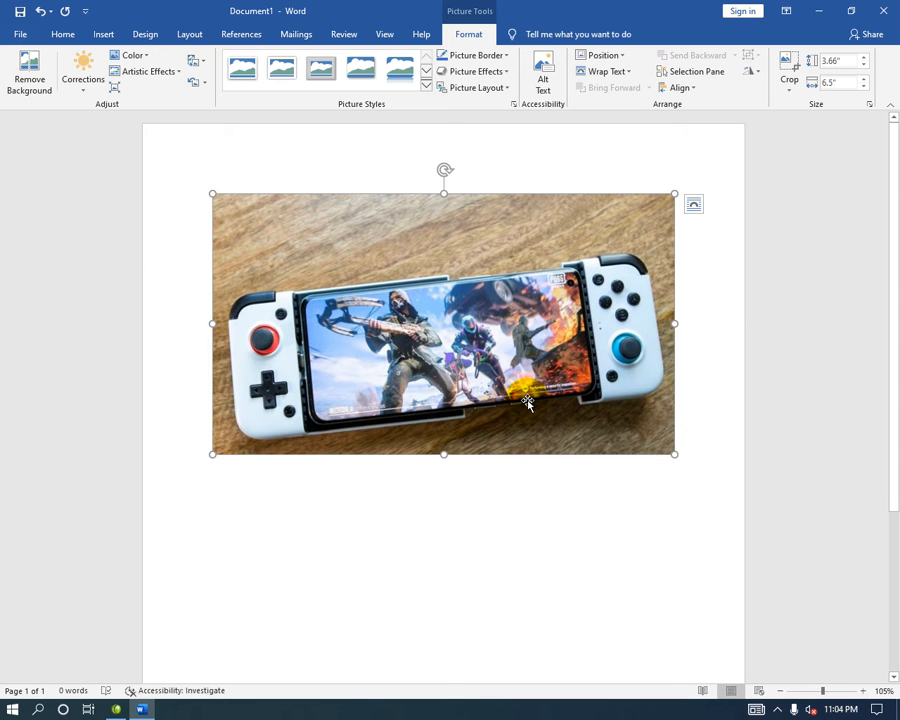
pyautogui.press('Delete')
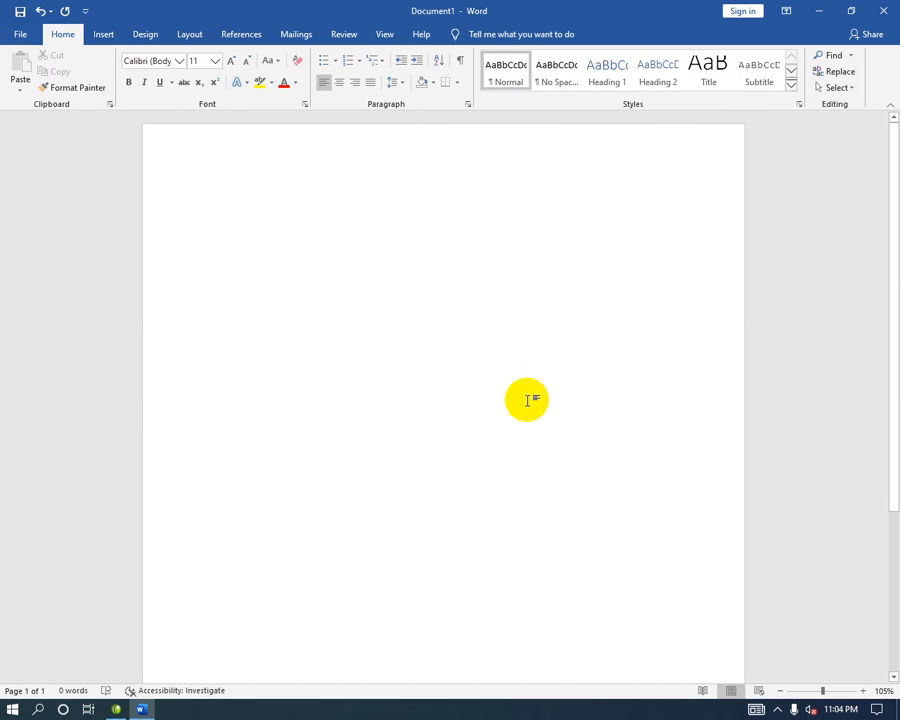
# Step: Try to insert an online picture into the blank document
pyautogui.click(115, 40)
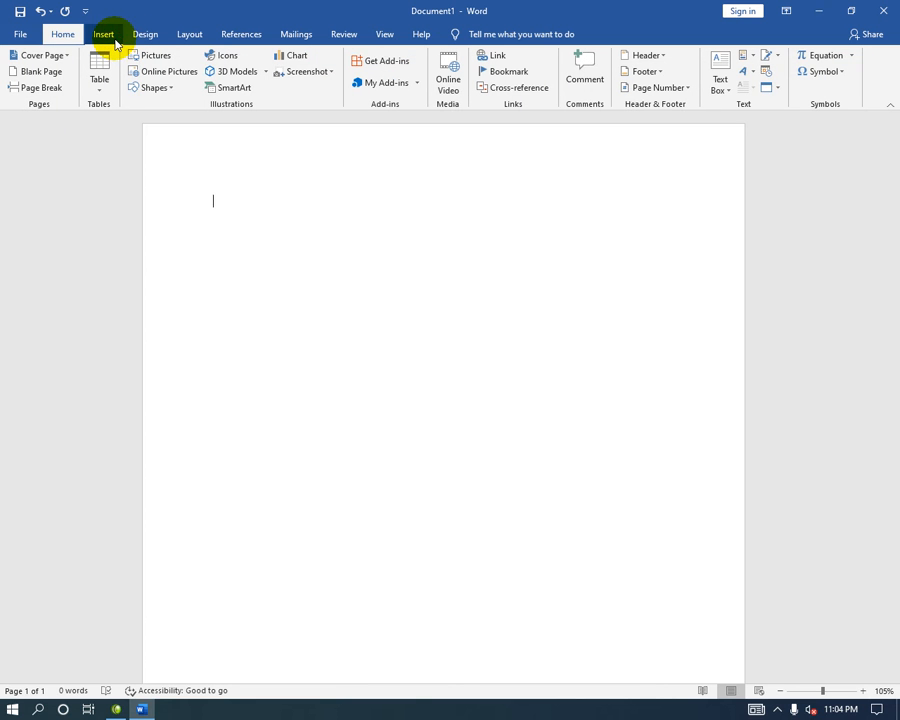
pyautogui.click(162, 72)
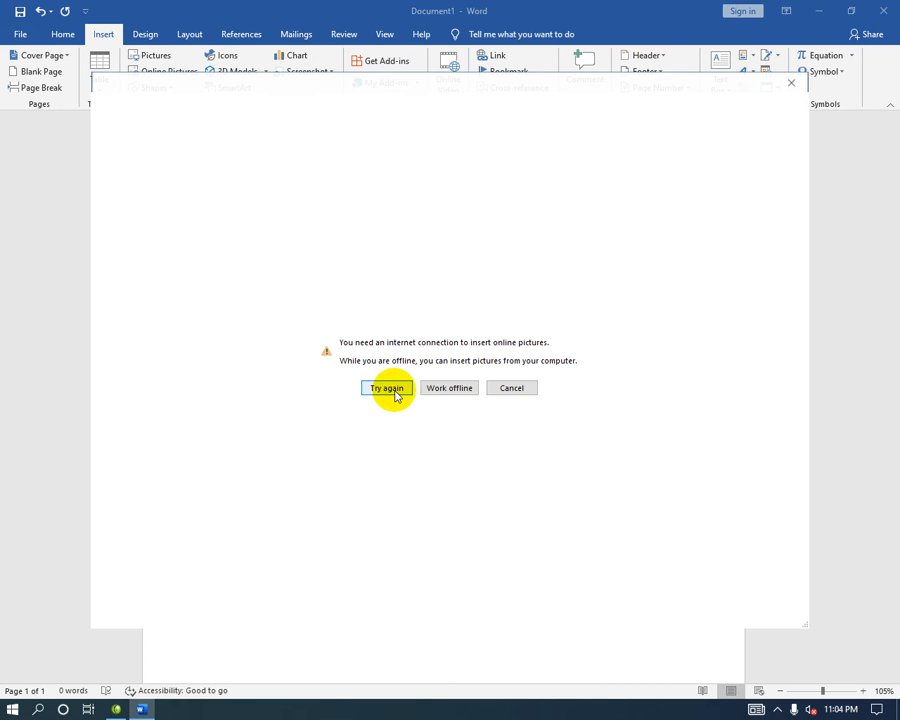
pyautogui.click(791, 83)
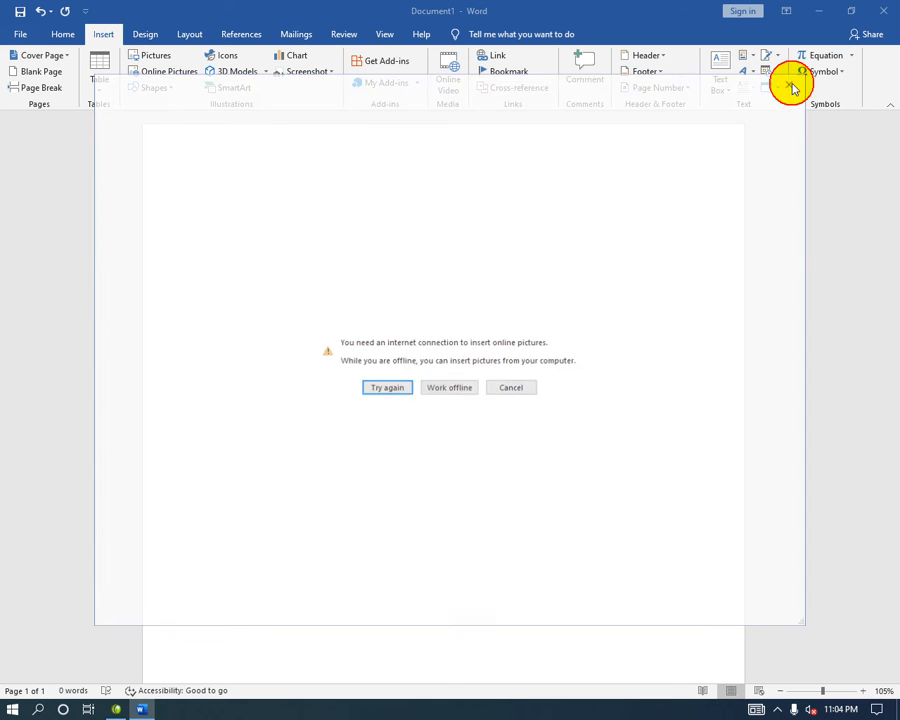
pyautogui.rightClick(376, 226)
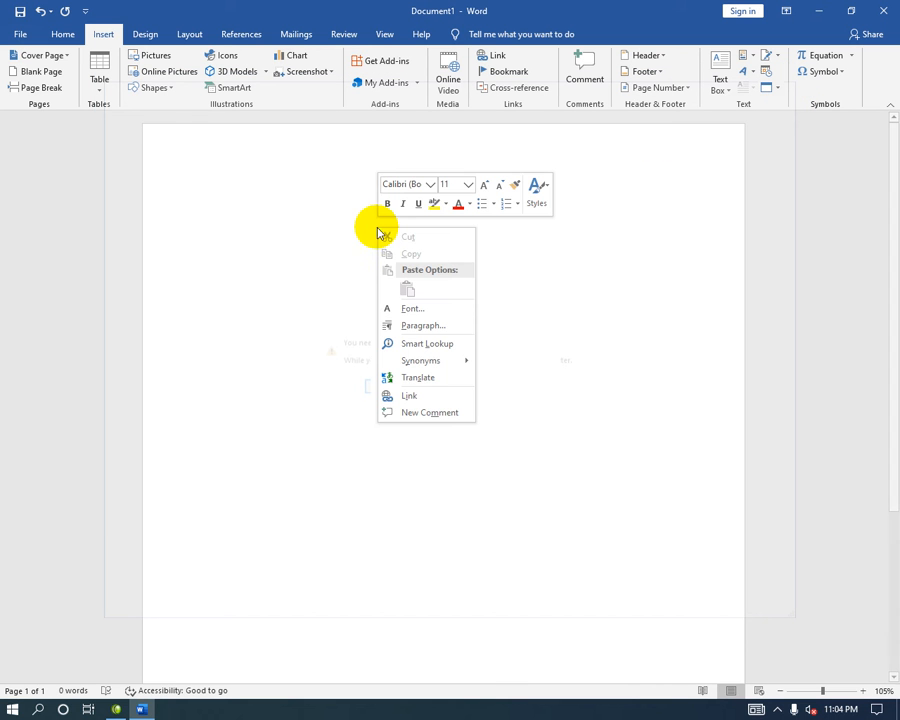
# Step: Draw a nearly circular oval shape near the page's right margin
pyautogui.click(160, 89)
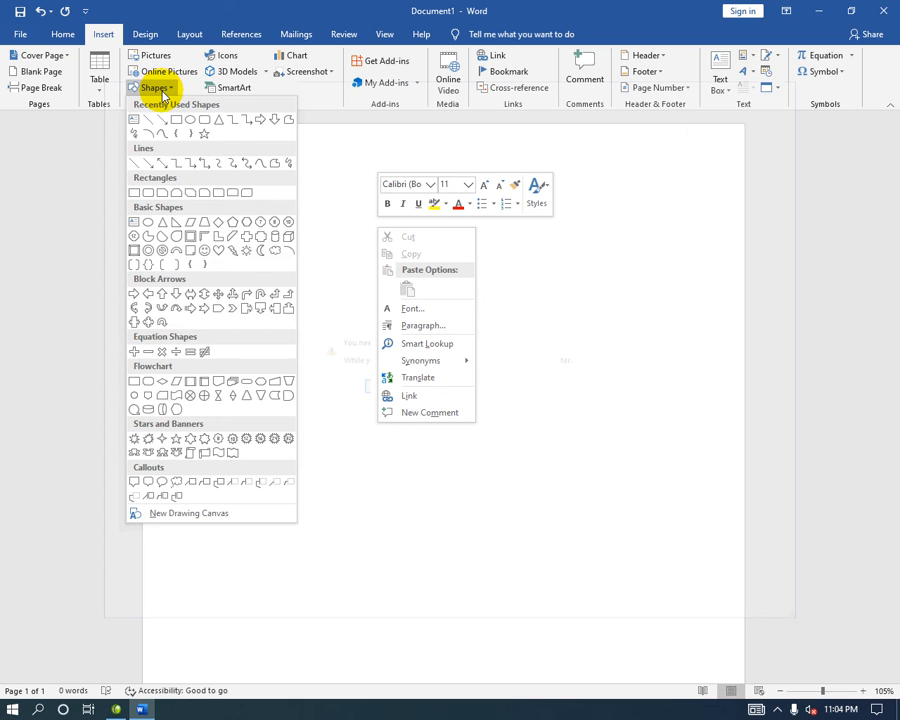
pyautogui.click(190, 120)
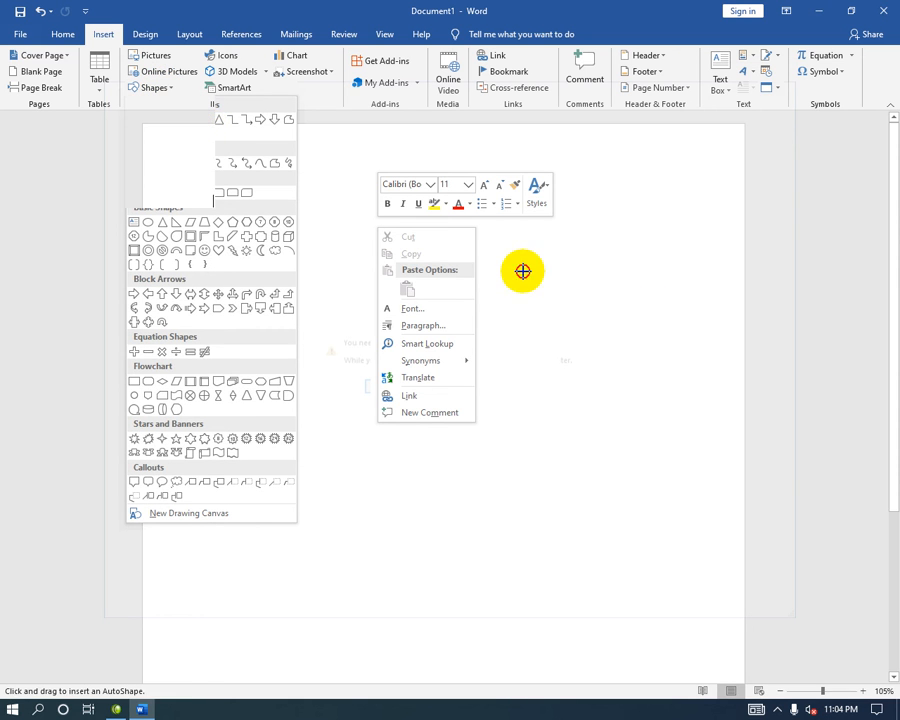
pyautogui.moveTo(523, 271); pyautogui.dragTo(656, 400)
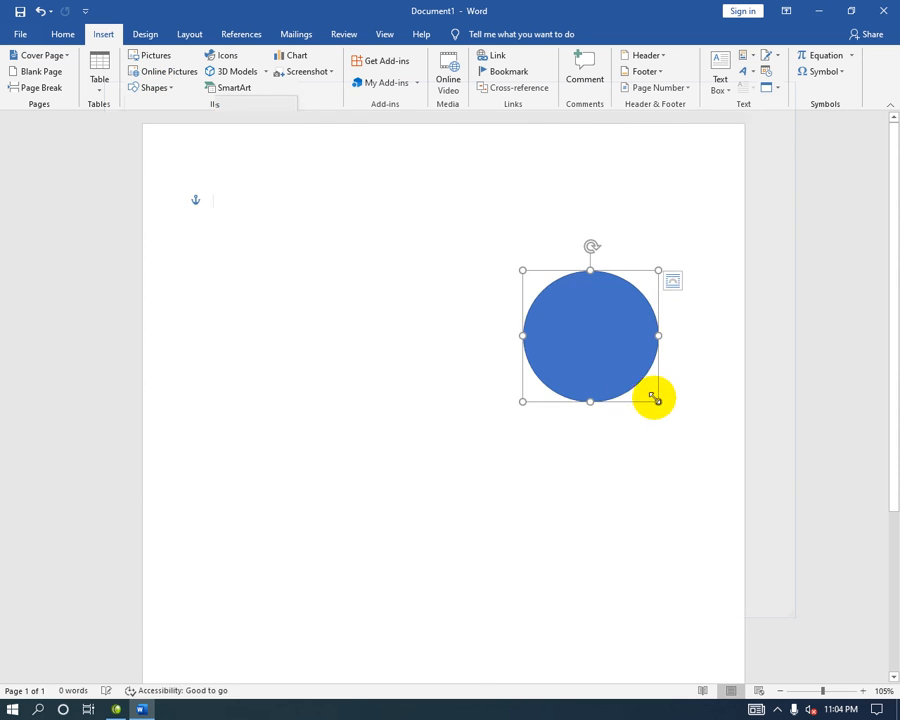
# Step: Draw a flowchart Merge shape, an inverted triangle about 2.5" high and 2.1" wide, to the left of the circle
pyautogui.click(97, 34)
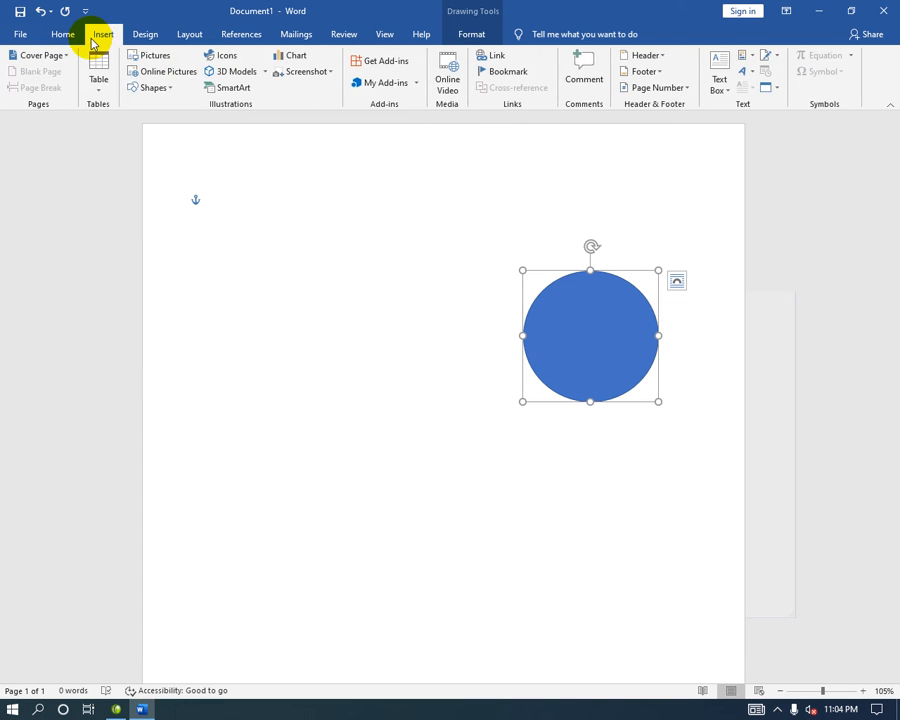
pyautogui.click(145, 88)
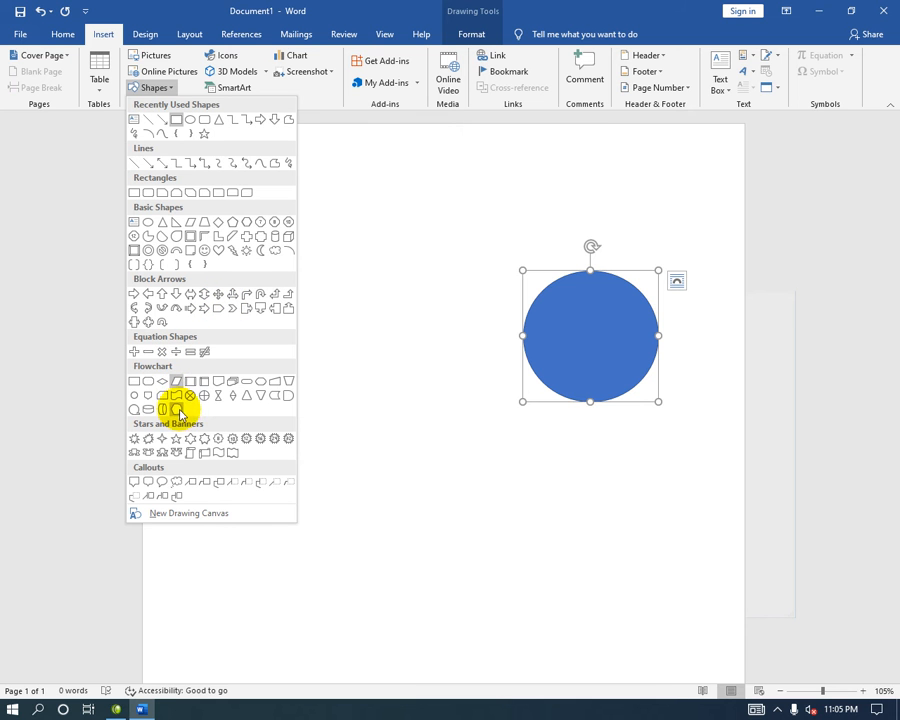
pyautogui.click(261, 395)
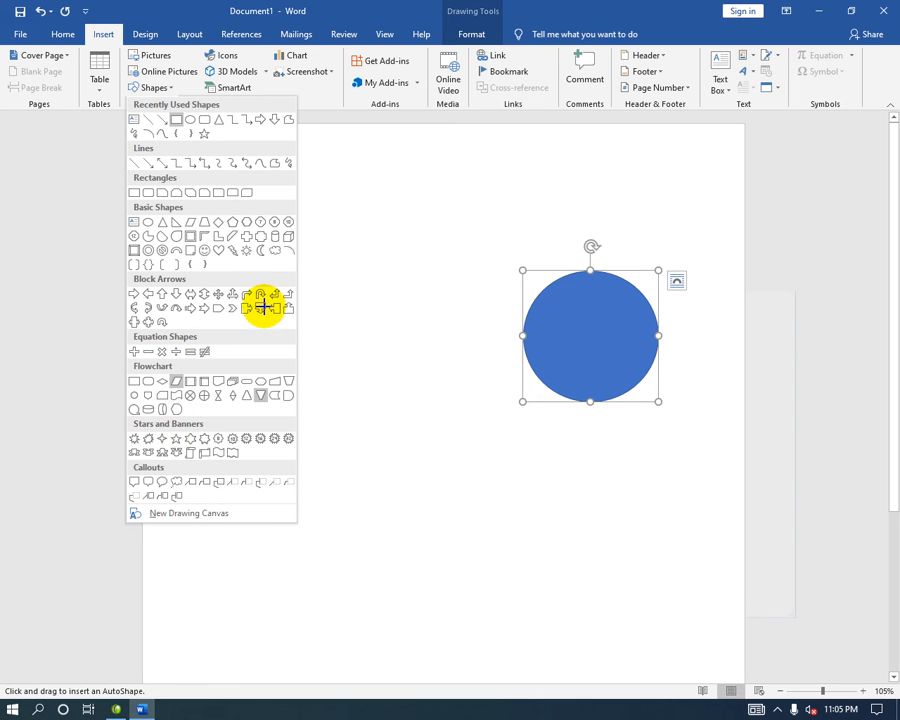
pyautogui.moveTo(348, 214); pyautogui.dragTo(496, 388)
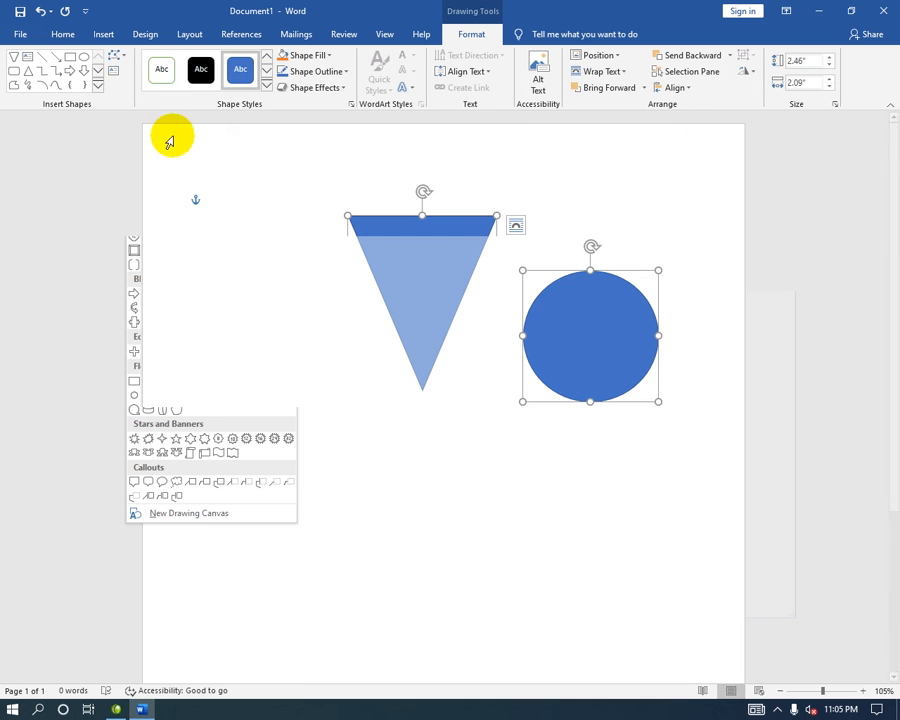
pyautogui.click(323, 183)
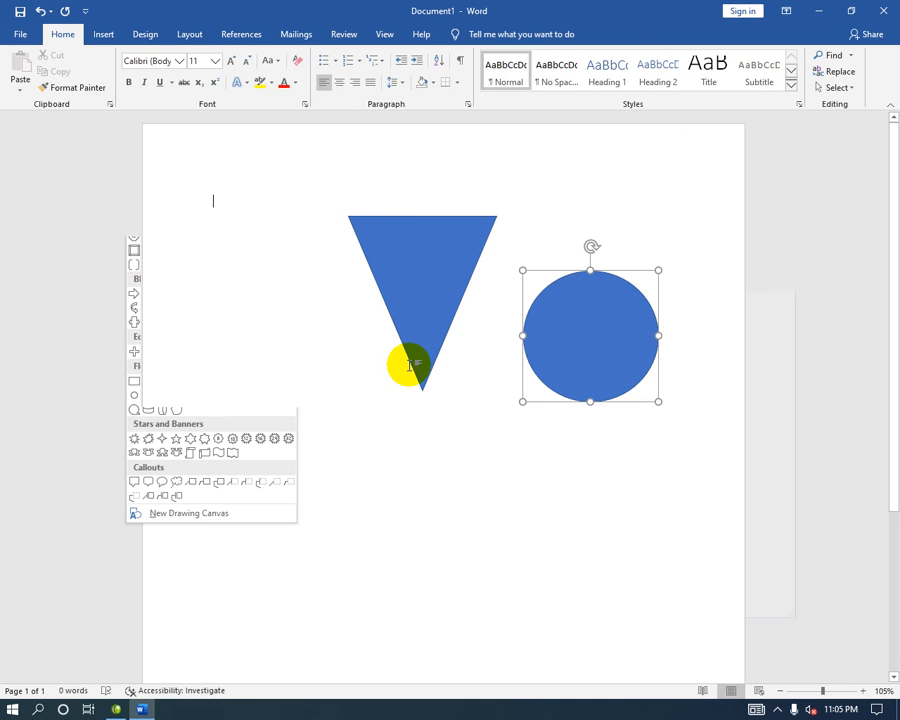
# Step: Move the inverted triangle down and left on the page, and remove both the triangle and the circle
pyautogui.click(103, 34)
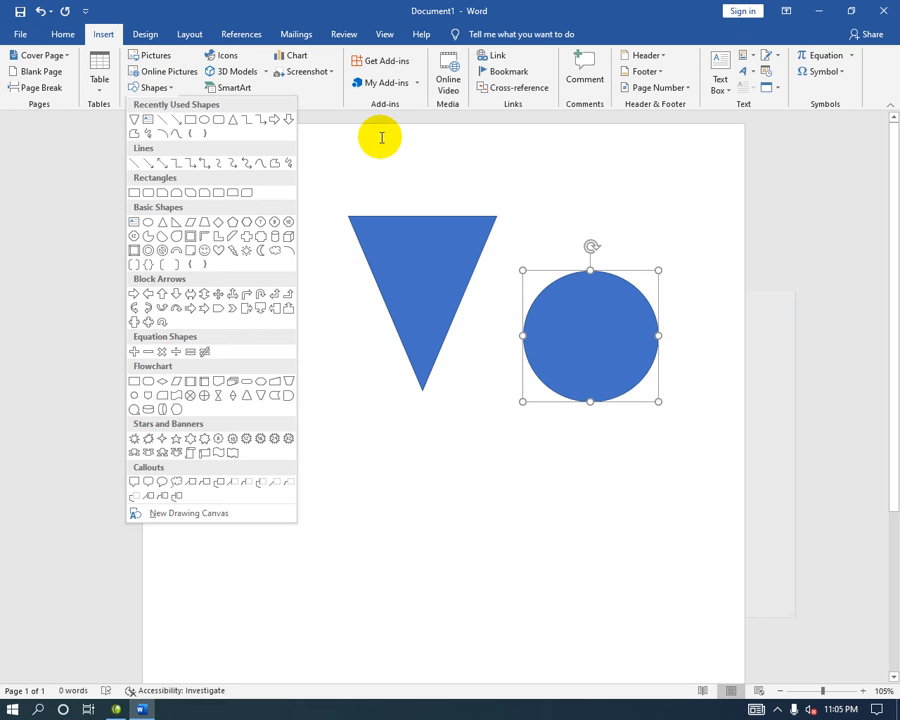
pyautogui.moveTo(416, 244); pyautogui.dragTo(292, 310)
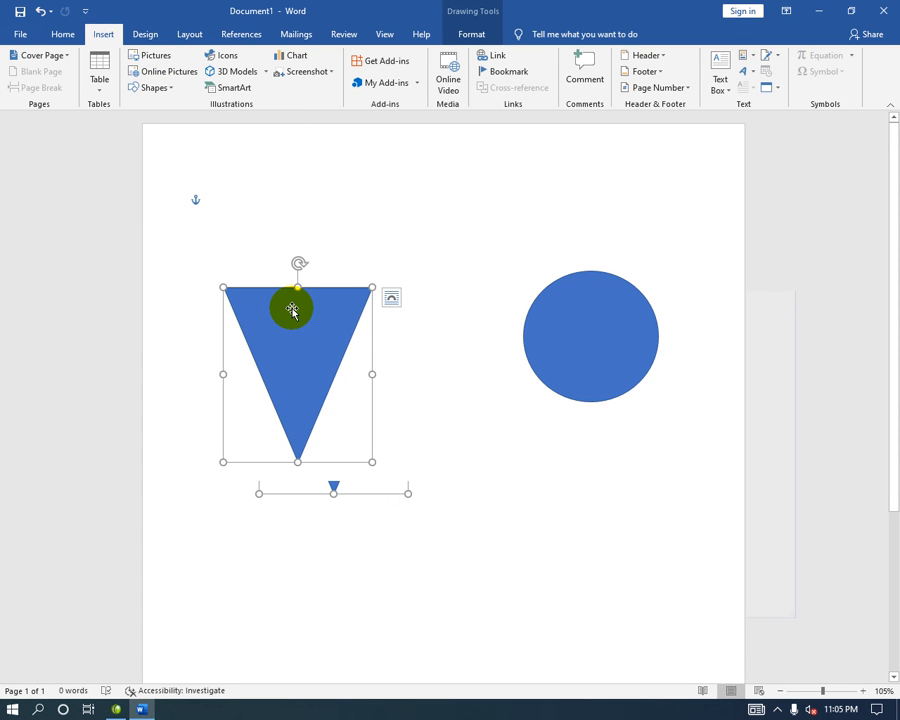
pyautogui.click(514, 327)
pyautogui.click(556, 331)
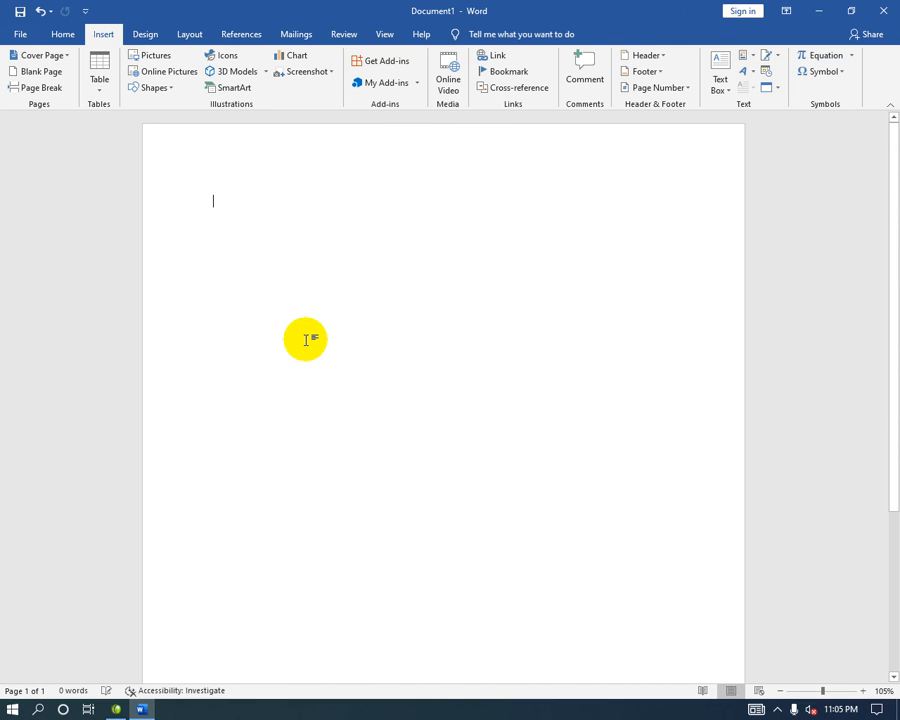
# Step: Try to insert an icon and an online 3D model into the document
pyautogui.click(229, 58)
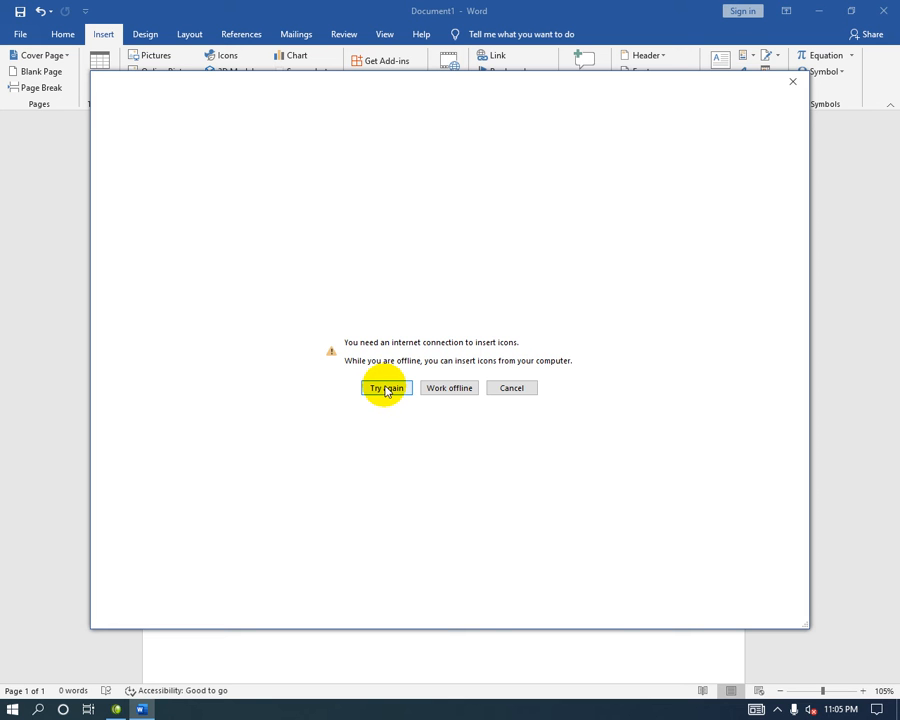
pyautogui.click(792, 81)
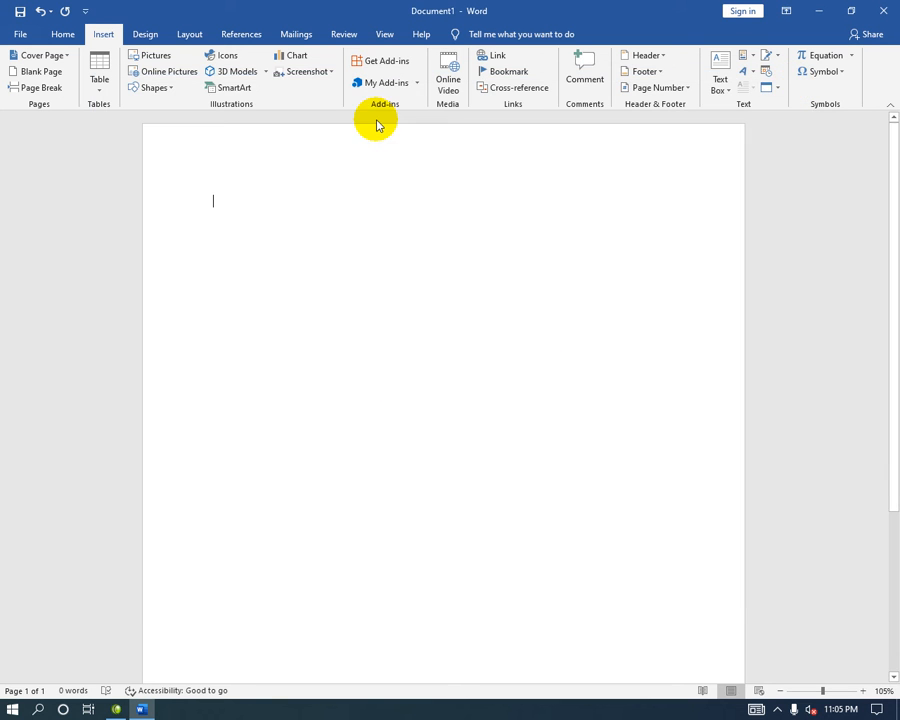
pyautogui.click(257, 71)
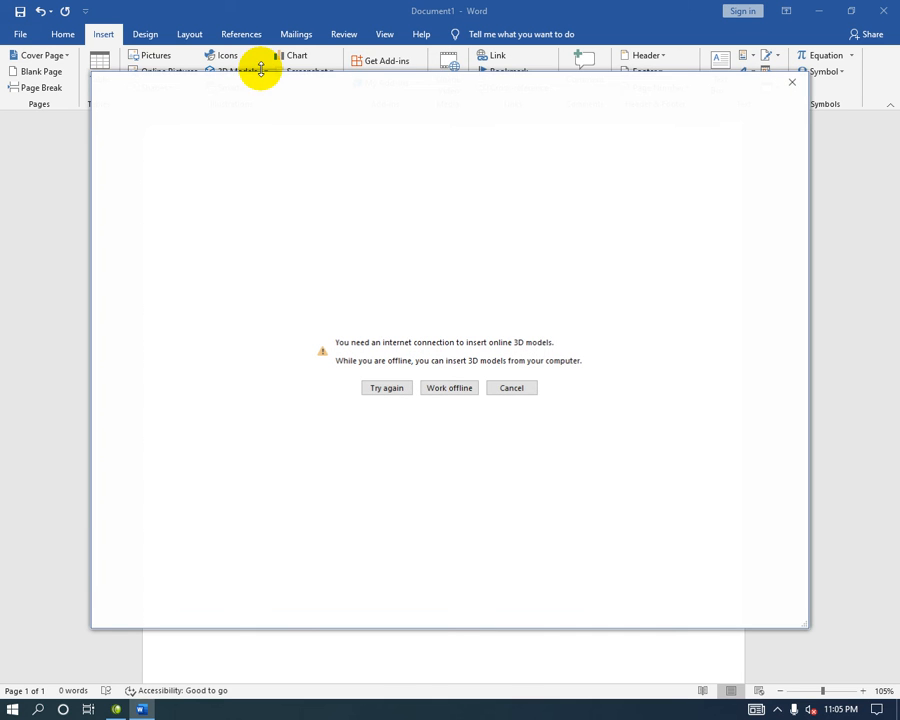
pyautogui.click(388, 387)
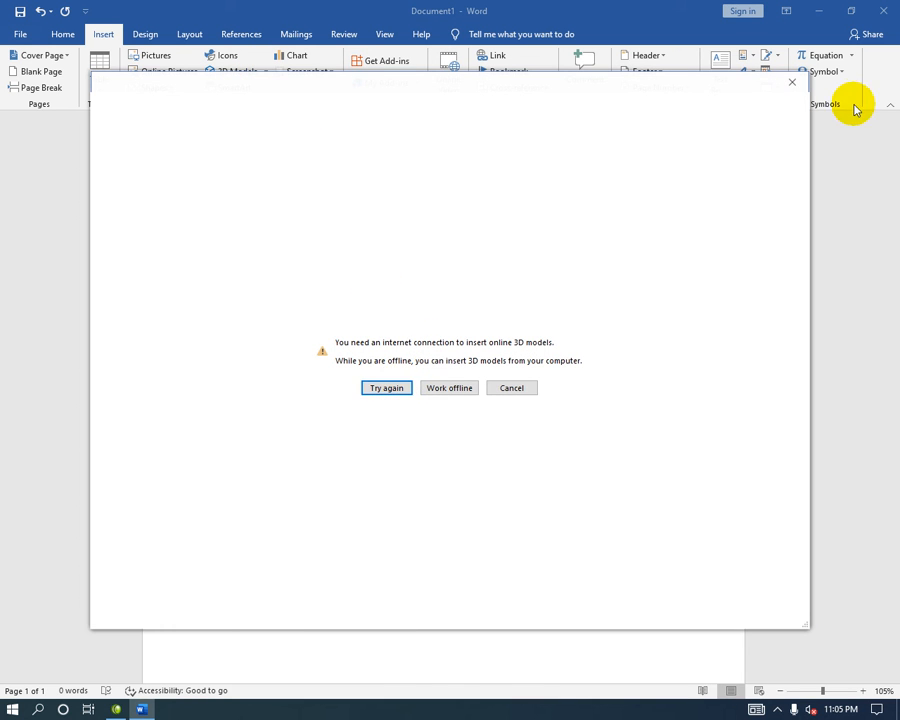
pyautogui.click(792, 81)
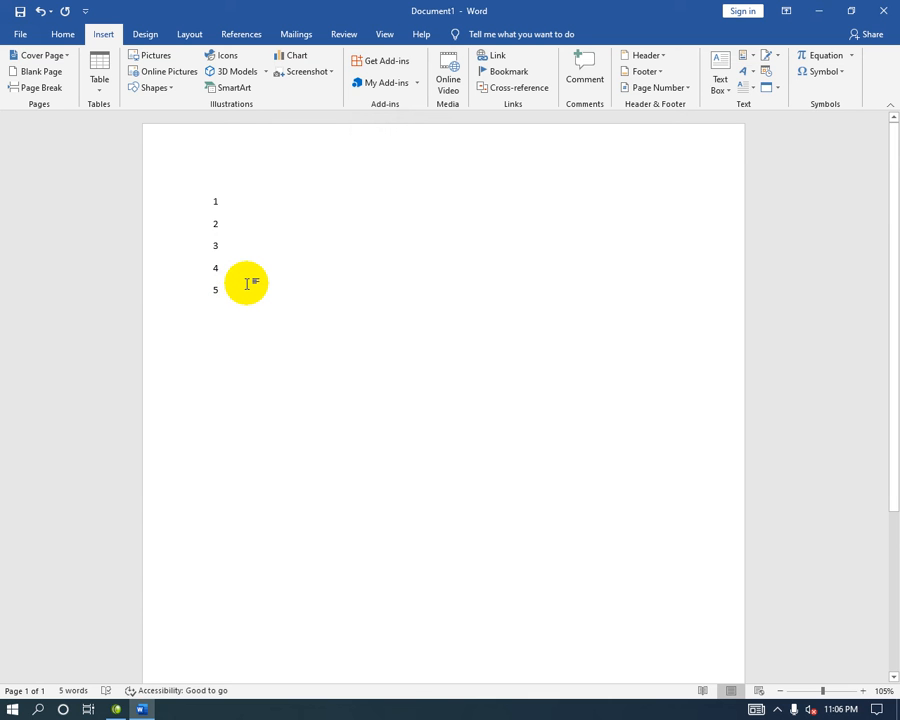
# Step: Create a new blank document and look through the Cycle, Pyramid, Matrix and Relationship categories of SmartArt graphics
pyautogui.hotkey('ctrl', 'n')
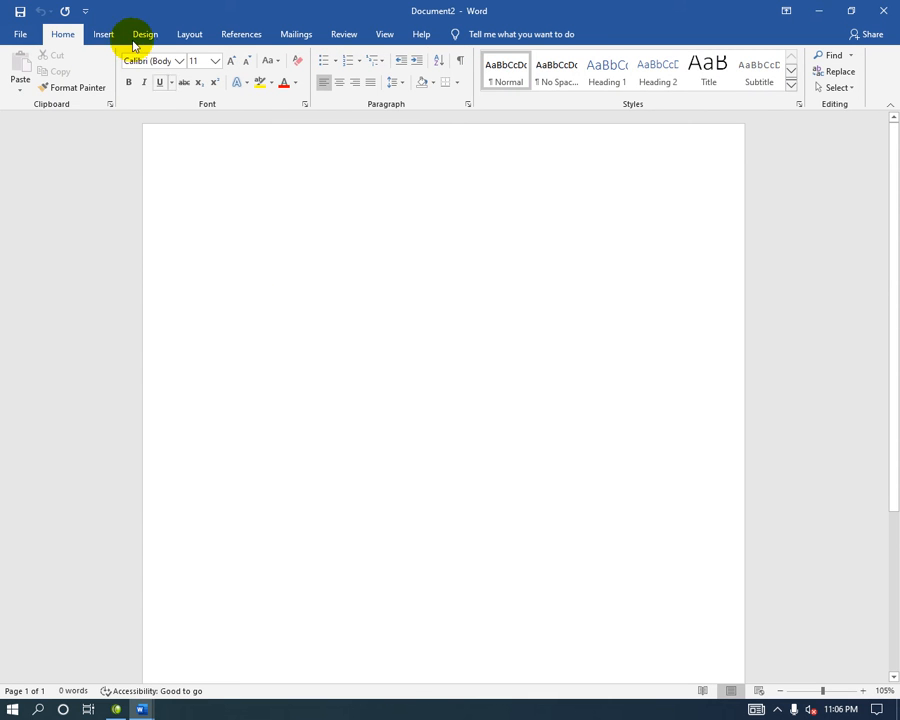
pyautogui.click(106, 34)
pyautogui.click(231, 90)
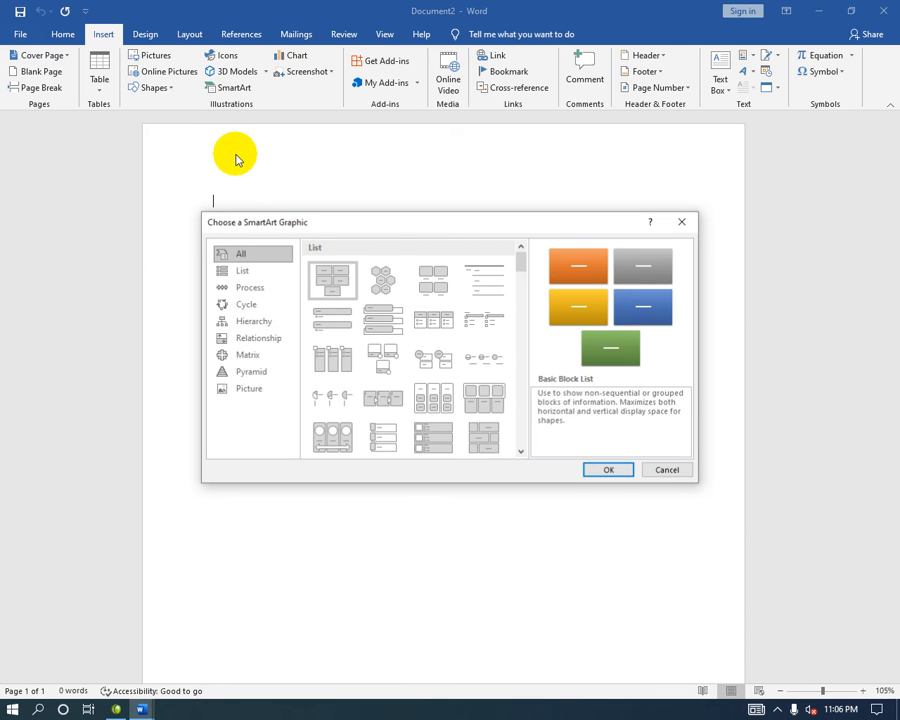
pyautogui.click(236, 303)
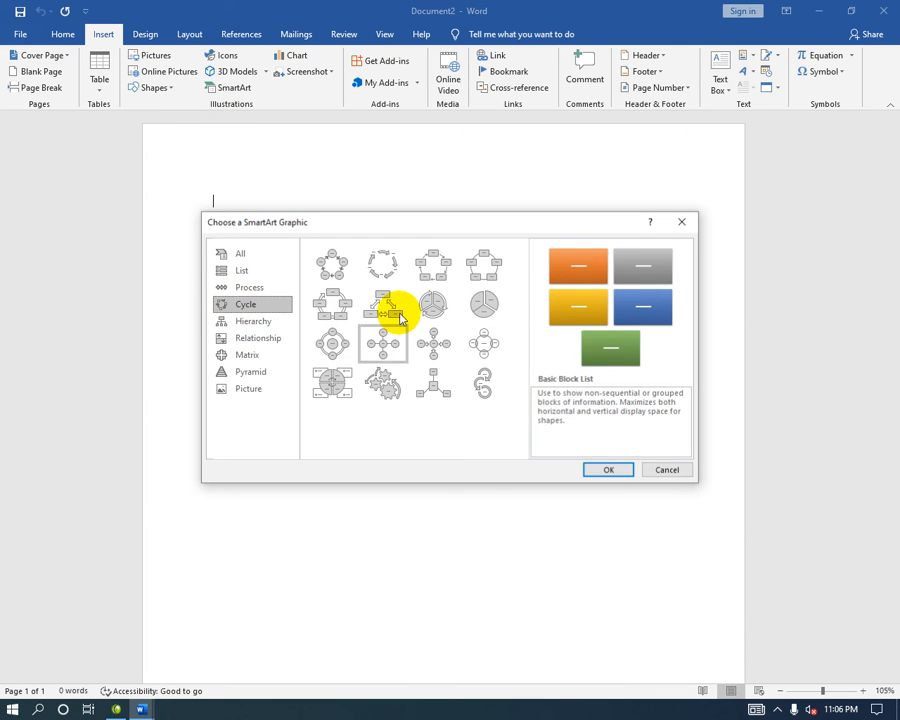
pyautogui.click(245, 372)
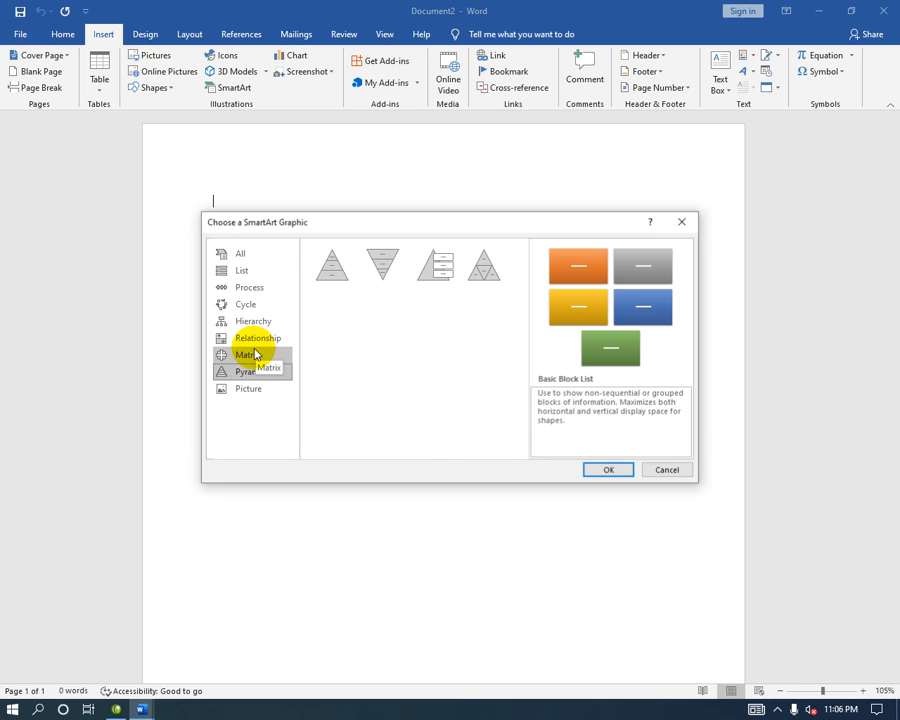
pyautogui.click(255, 354)
pyautogui.click(257, 337)
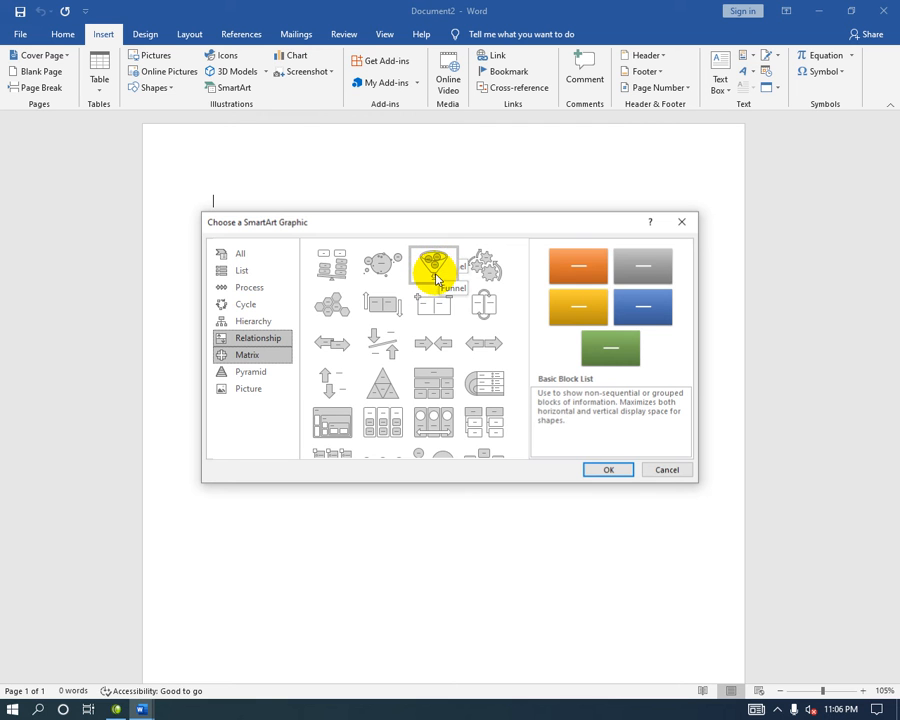
# Step: Insert a Text Cycle SmartArt graphic and recolor its arrows with a multicolored scheme of blue, orange, greens and teal
pyautogui.click(258, 306)
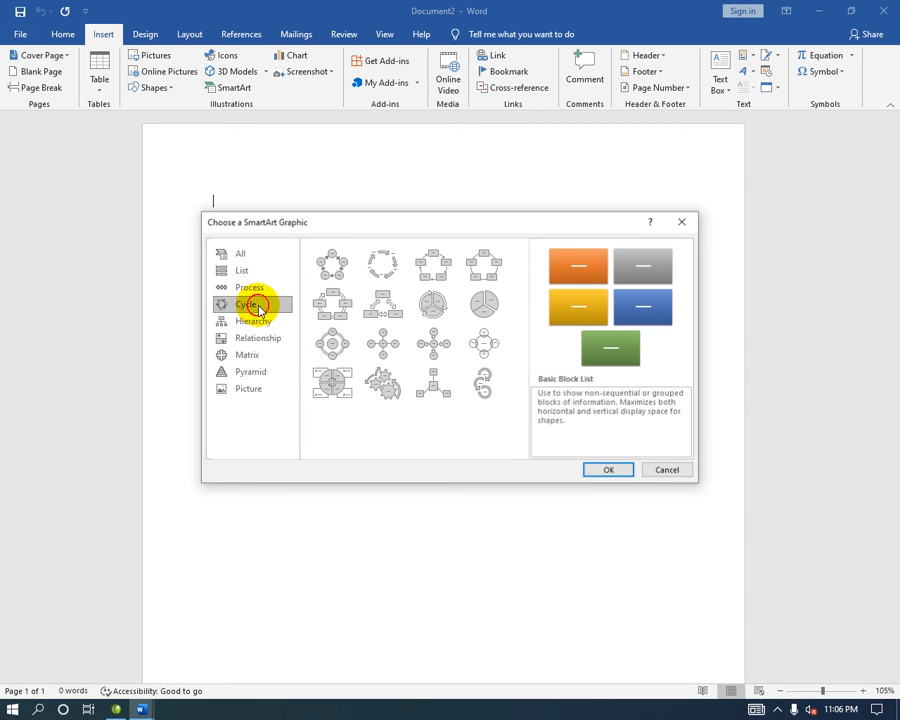
pyautogui.click(380, 263)
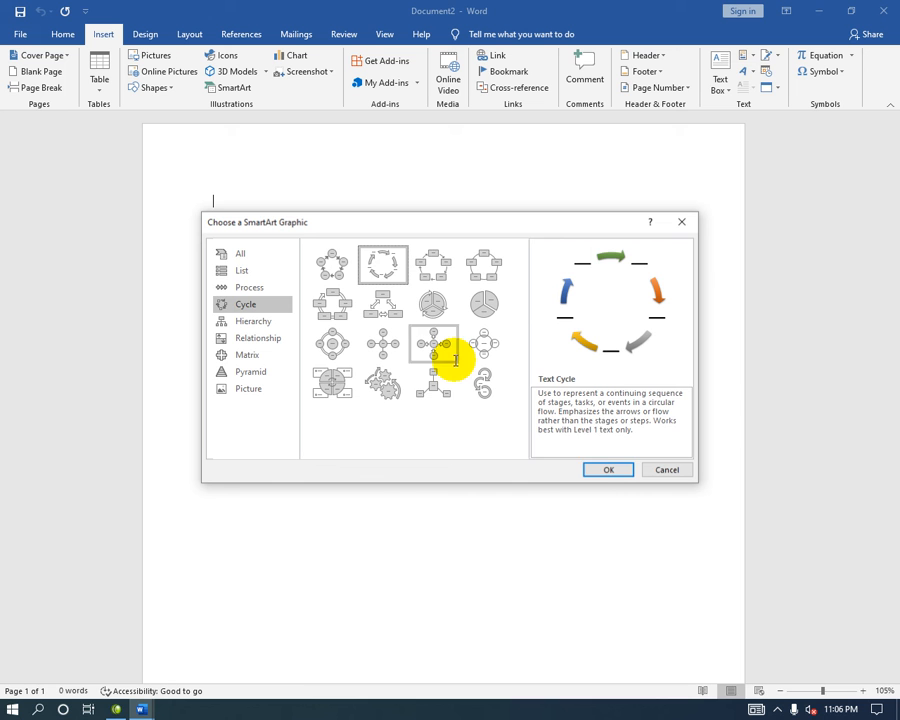
pyautogui.click(605, 470)
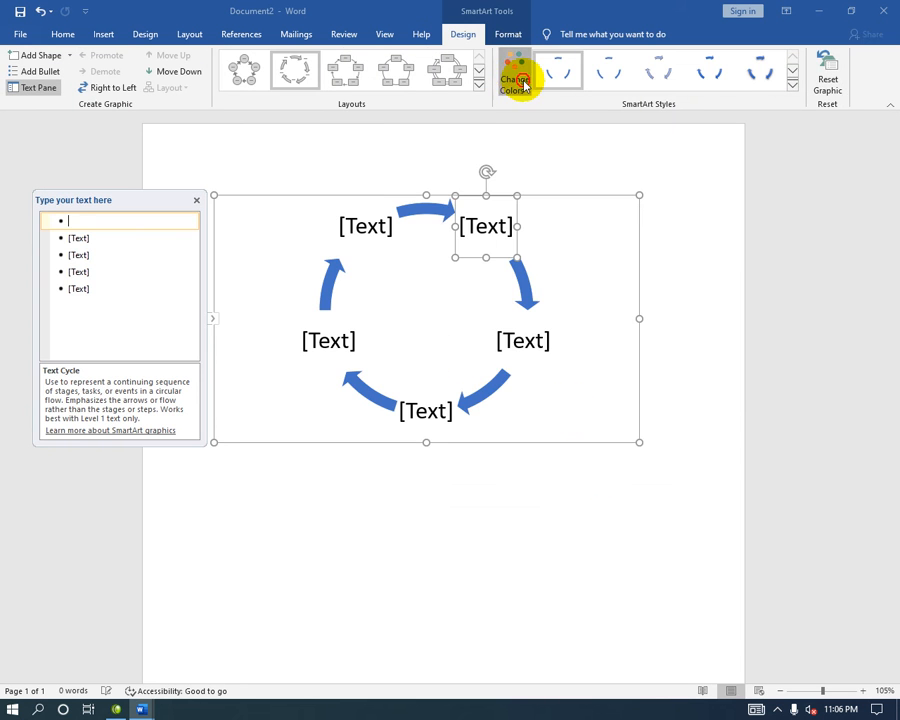
pyautogui.click(521, 82)
pyautogui.click(675, 183)
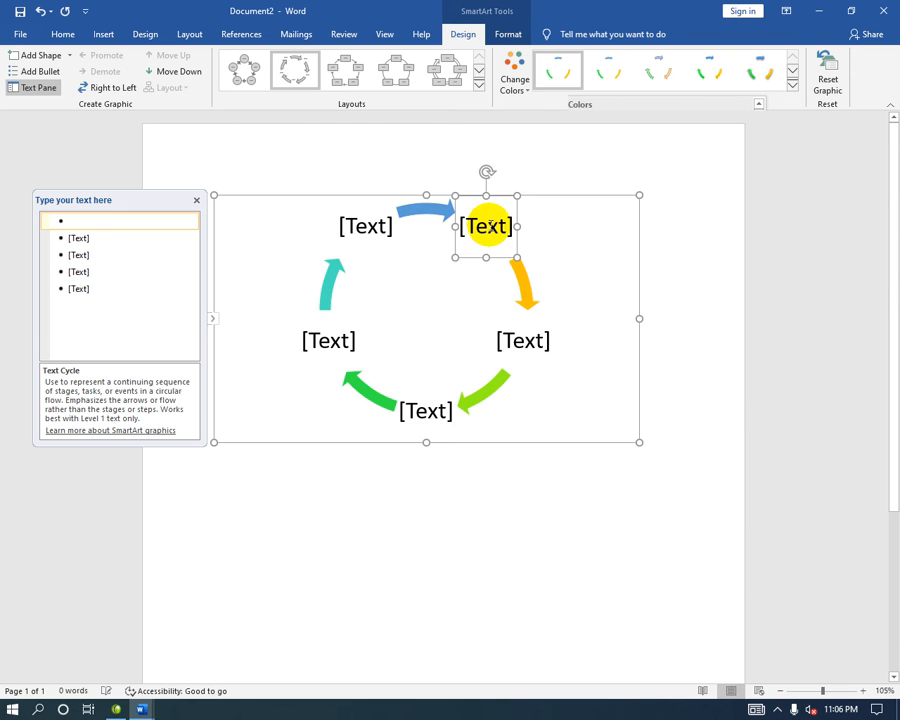
# Step: Label the five text placeholders of the cycle clockwise with 1, 2, 3, 4 and 5, starting at the upper right one
pyautogui.write('1')
pyautogui.click(524, 336)
pyautogui.write('2')
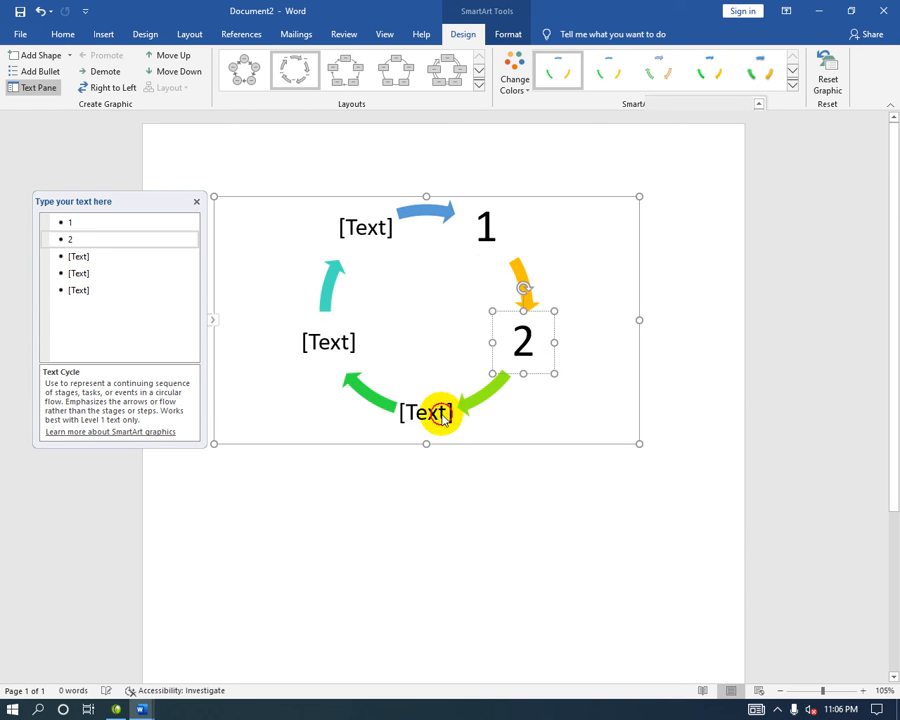
pyautogui.click(443, 418)
pyautogui.write('3')
pyautogui.click(329, 340)
pyautogui.write('4')
pyautogui.click(364, 222)
pyautogui.write('5')
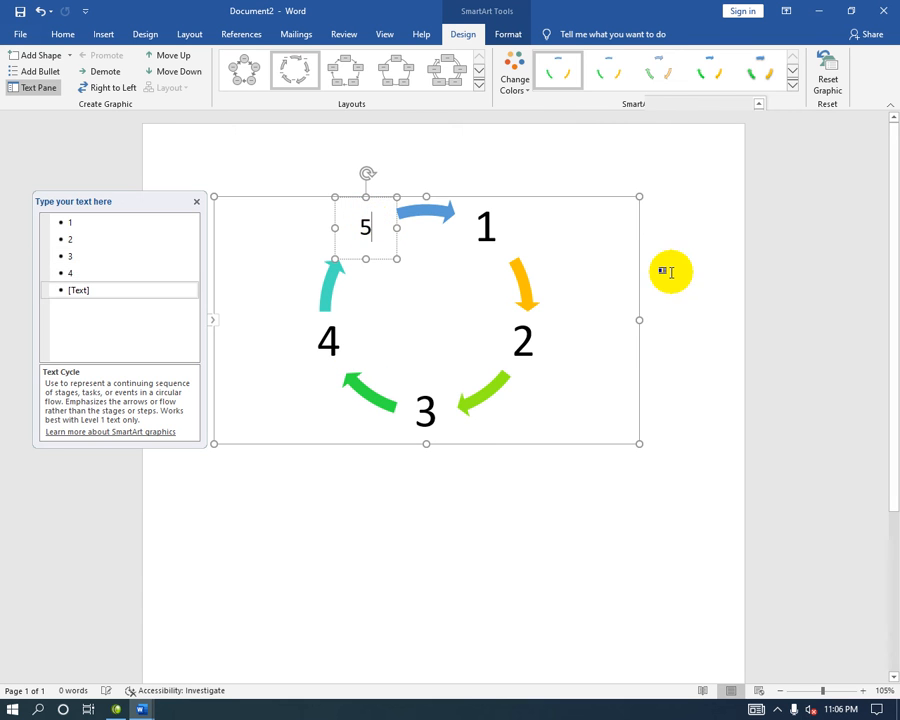
# Step: Leave the numbered cycle graphic and undo its insertion
pyautogui.click(668, 271)
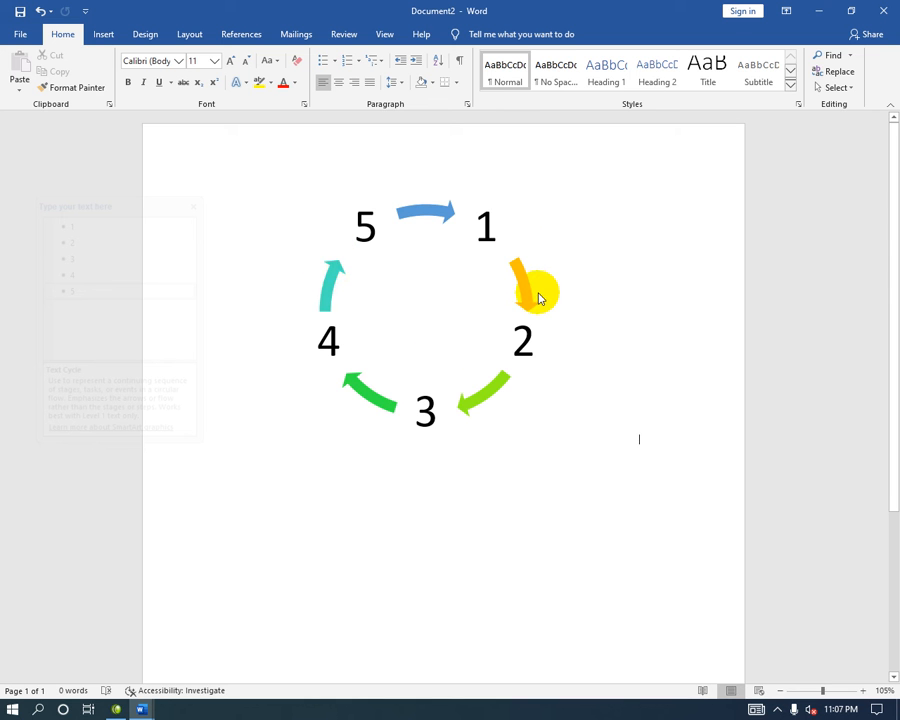
pyautogui.click(104, 36)
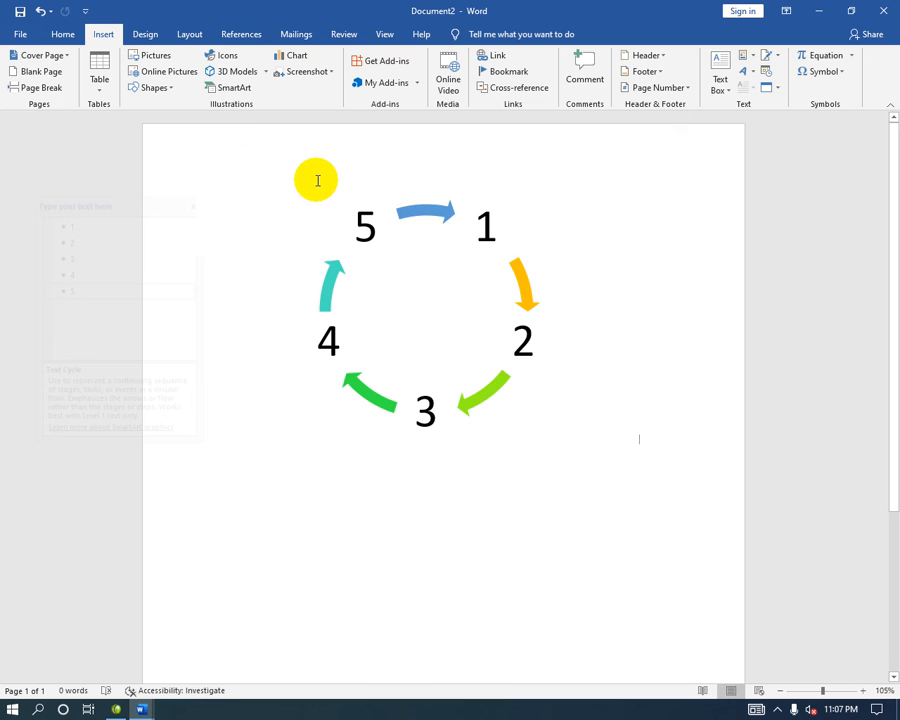
pyautogui.hotkey('ctrl', 'z')
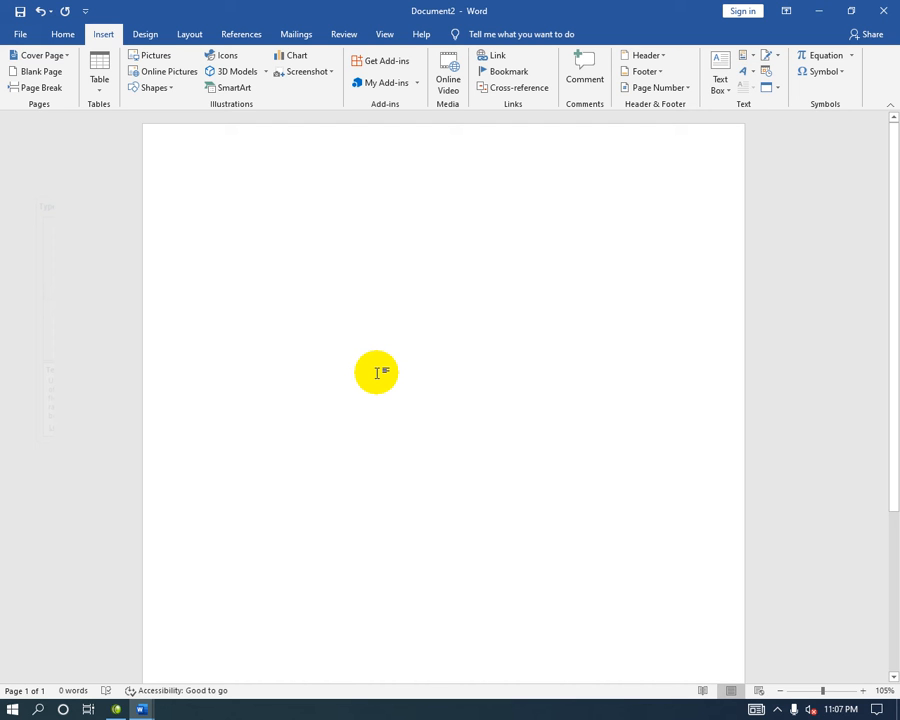
# Step: Compare the Column, Line, Bar and Area chart types, and insert a standard Pie chart into the document
pyautogui.click(293, 57)
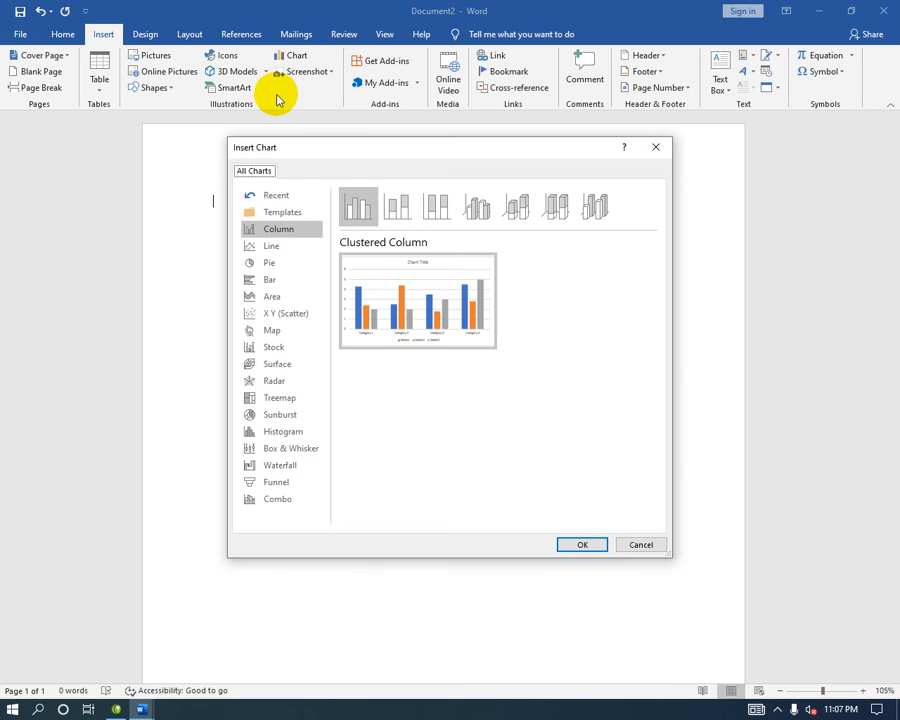
pyautogui.click(303, 232)
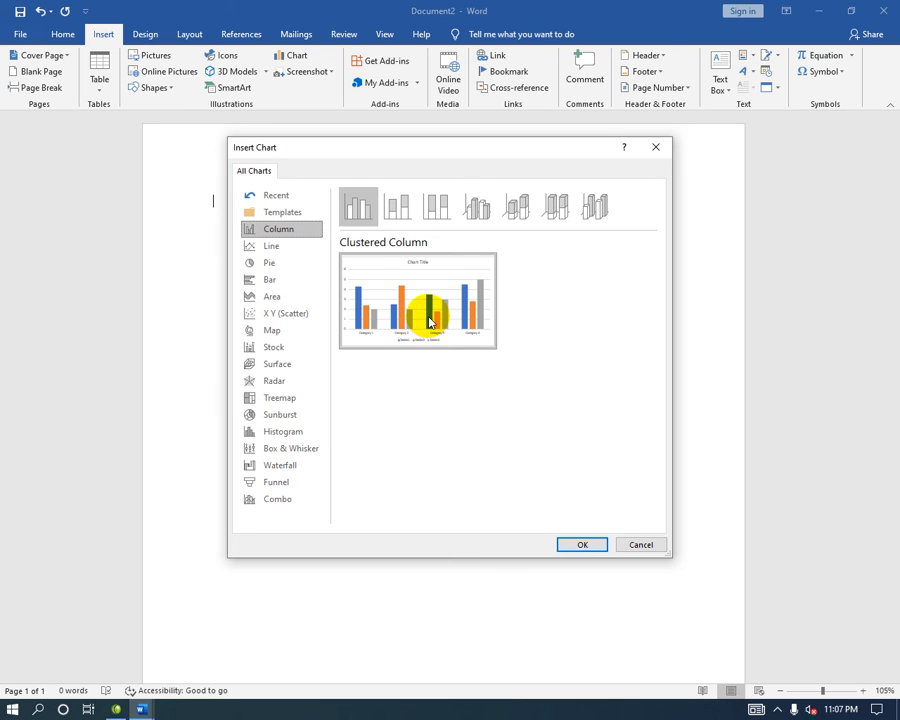
pyautogui.click(248, 245)
pyautogui.moveTo(435, 309)
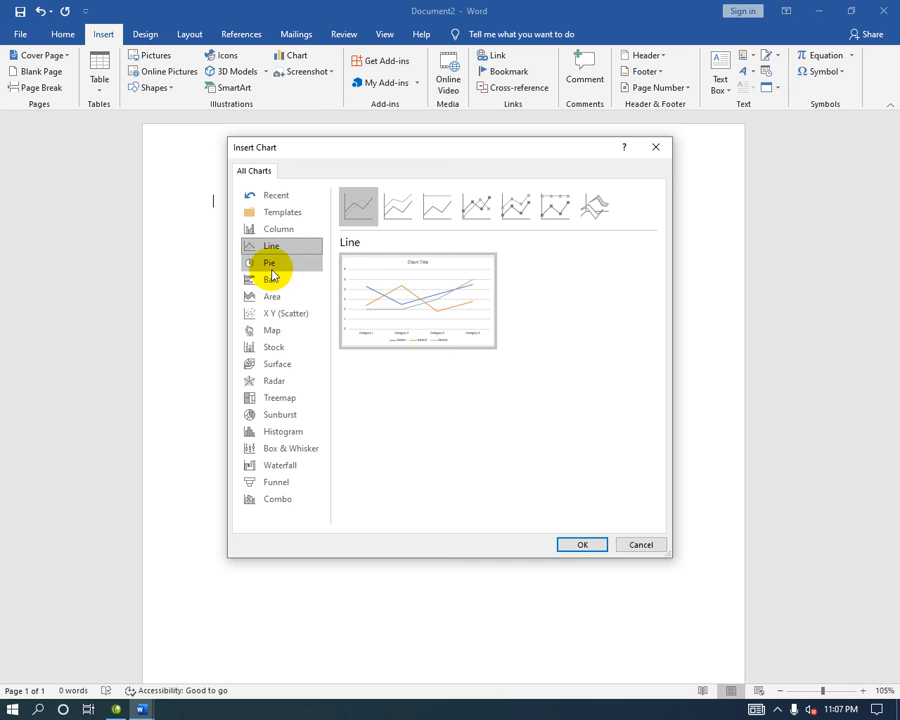
pyautogui.click(271, 270)
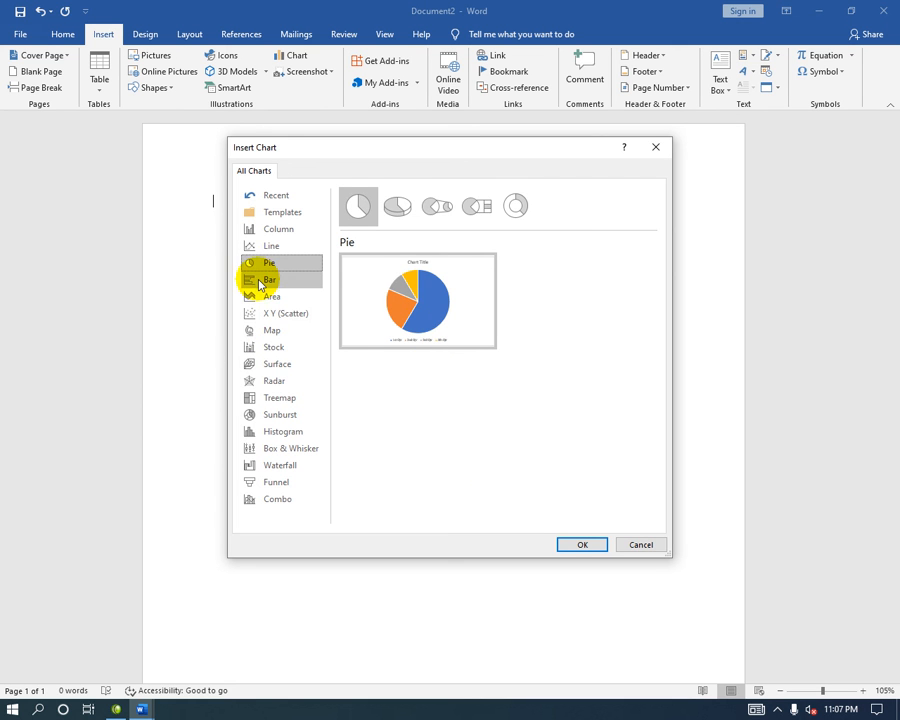
pyautogui.click(256, 280)
pyautogui.click(268, 297)
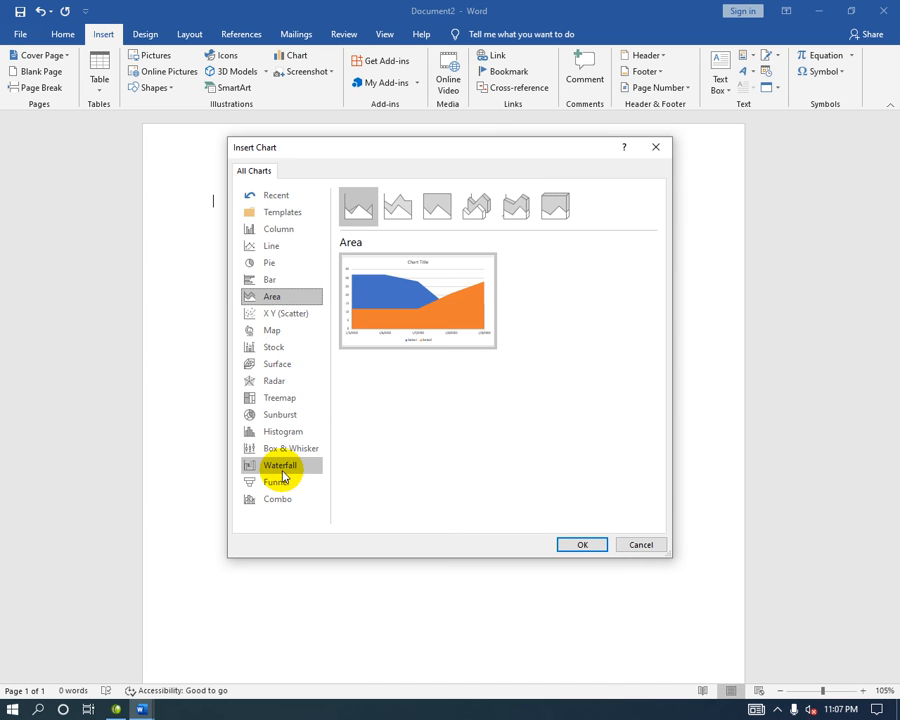
pyautogui.click(270, 263)
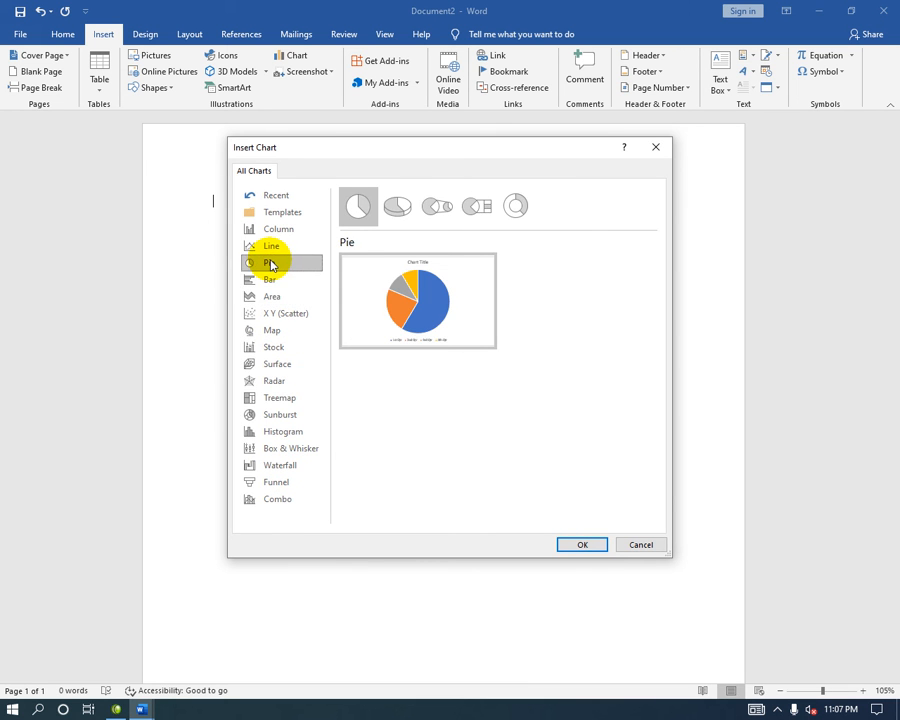
pyautogui.click(590, 543)
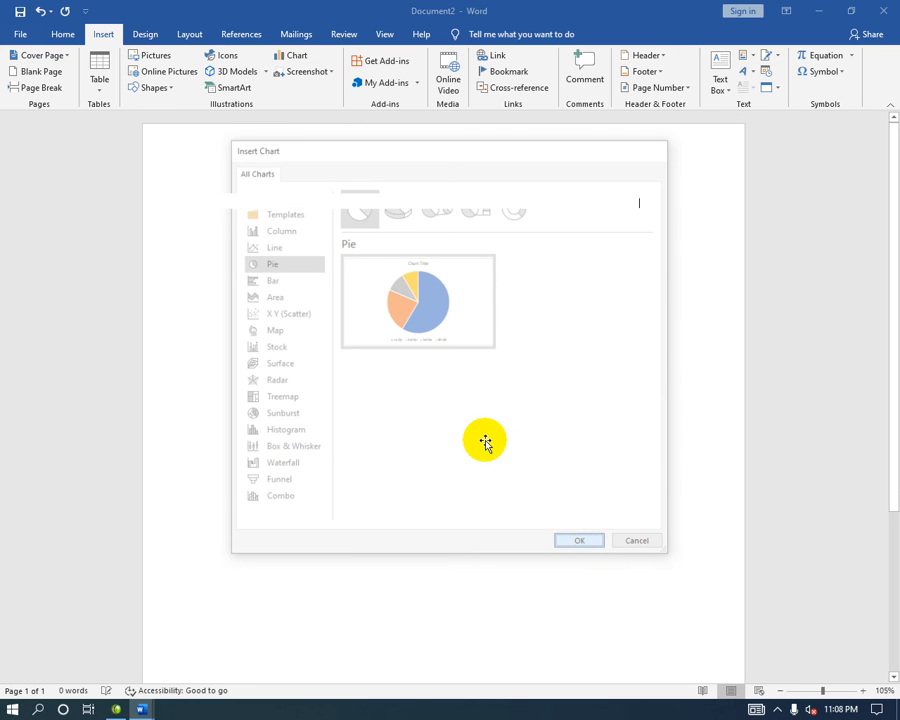
# Step: Change the series heading in cell B1 of the pie chart's data sheet to Election
pyautogui.click(245, 531)
pyautogui.click(256, 518)
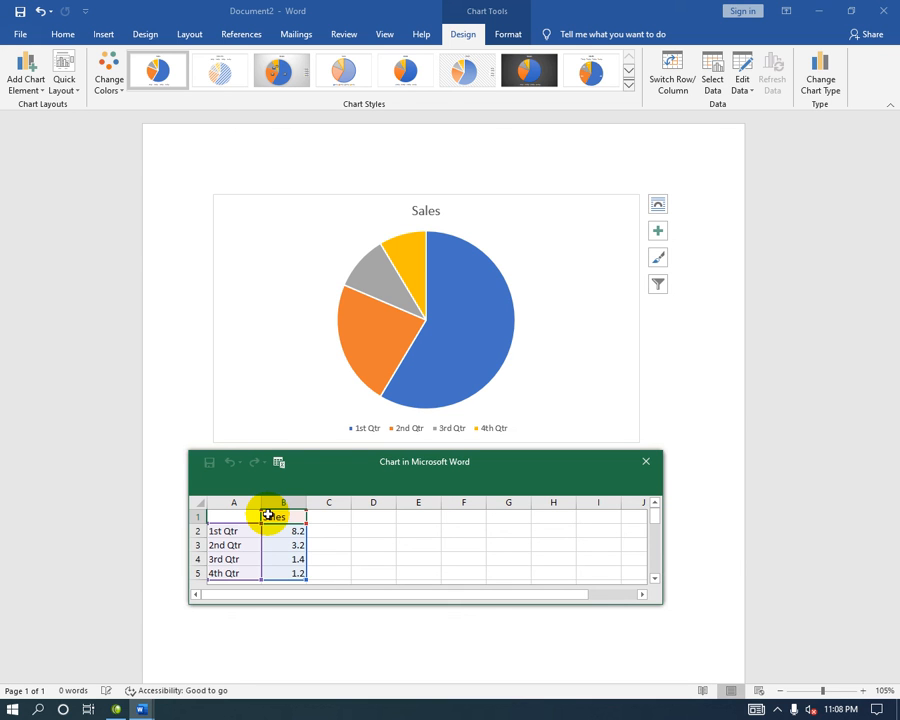
pyautogui.write('ectio')
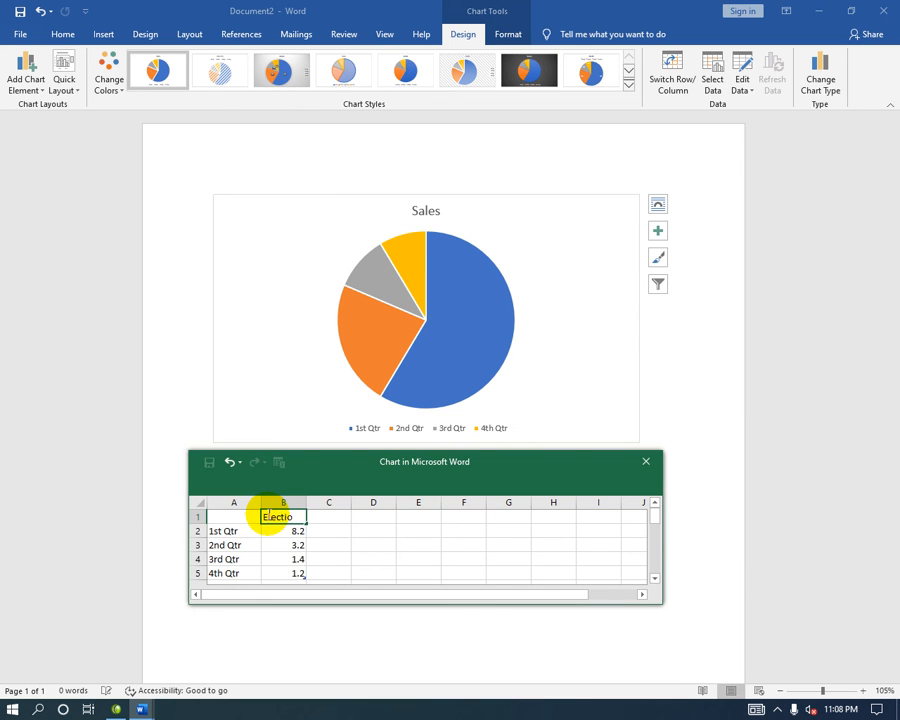
pyautogui.write('lection')
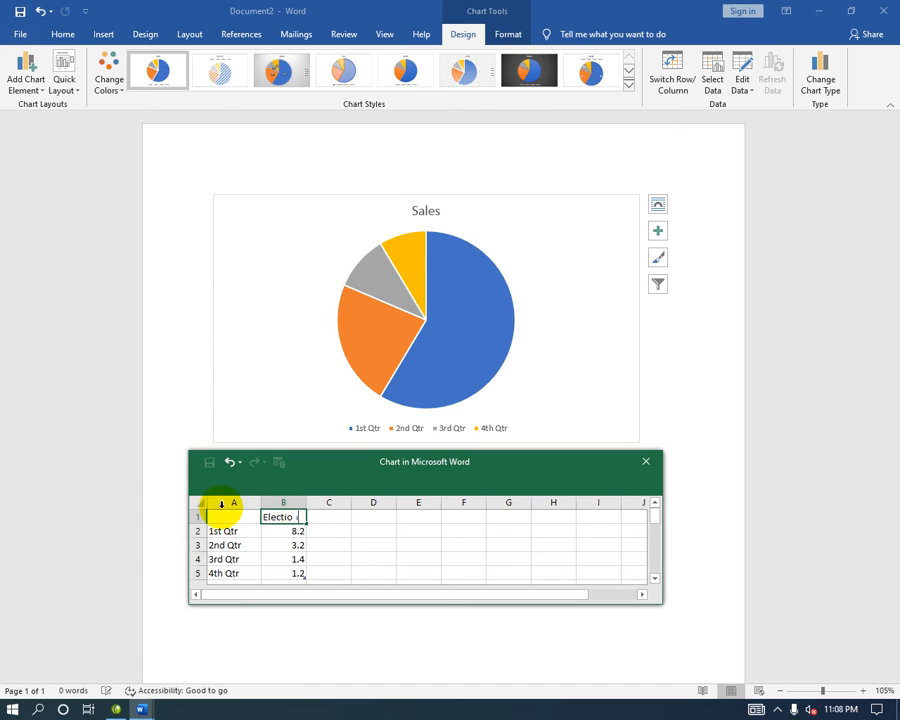
# Step: Rename the first two chart categories in cells A2 and A3 to 1 and 2
pyautogui.click(231, 534)
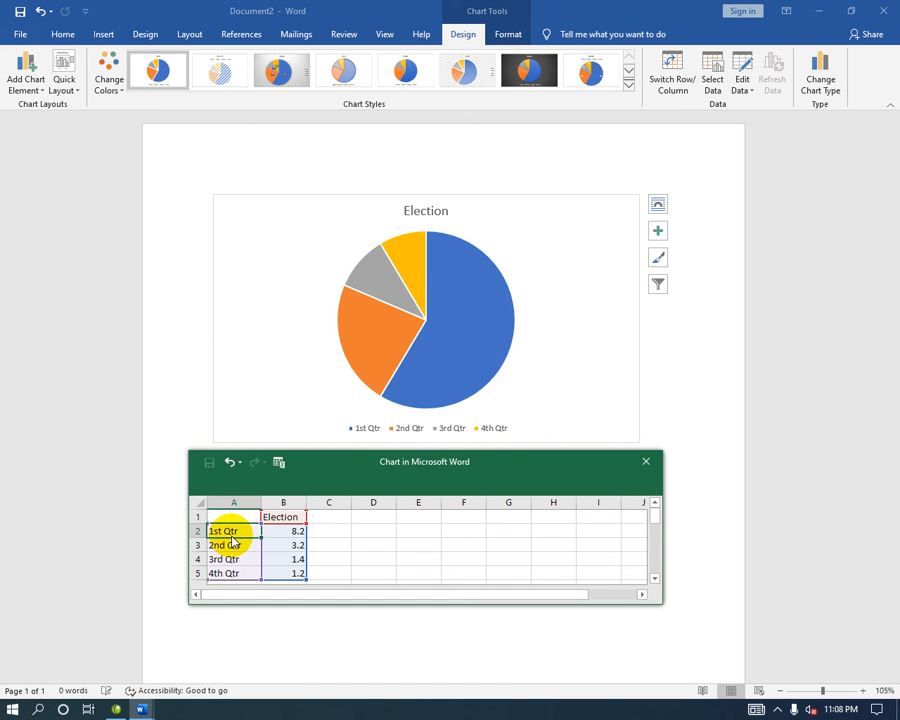
pyautogui.write('1')
pyautogui.press('Return')
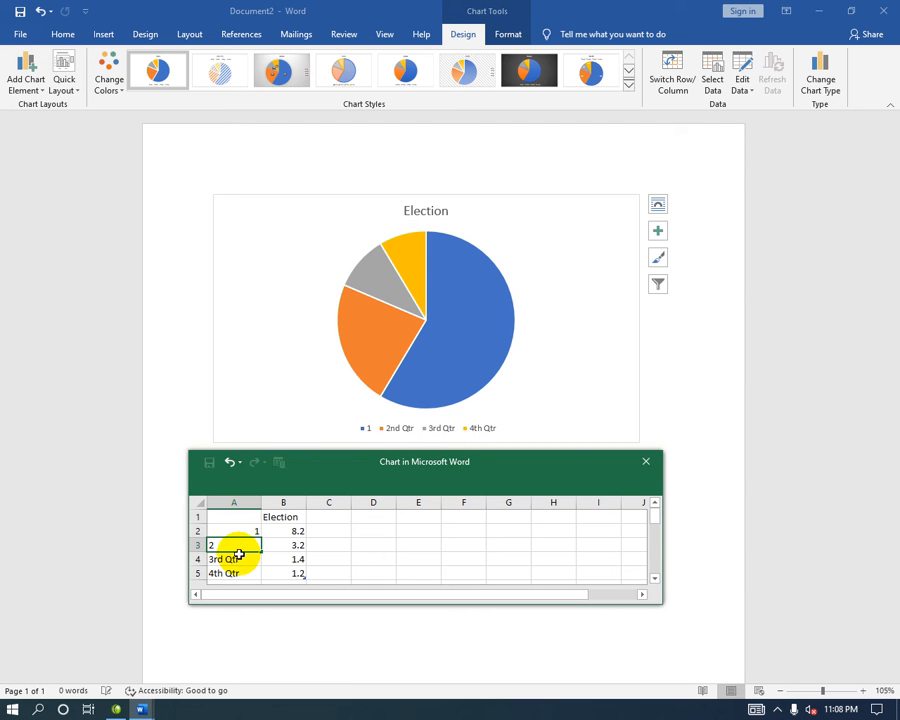
# Step: Rename the four chart categories in cells A2 to A5 to M, T, J and E
pyautogui.click(239, 531)
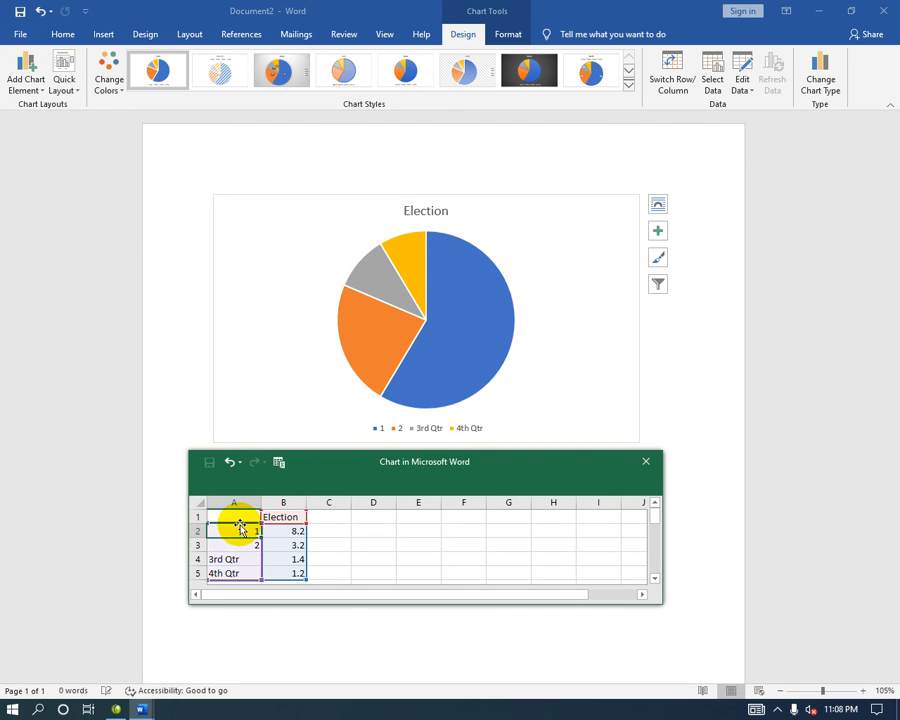
pyautogui.write('M')
pyautogui.press('Return')
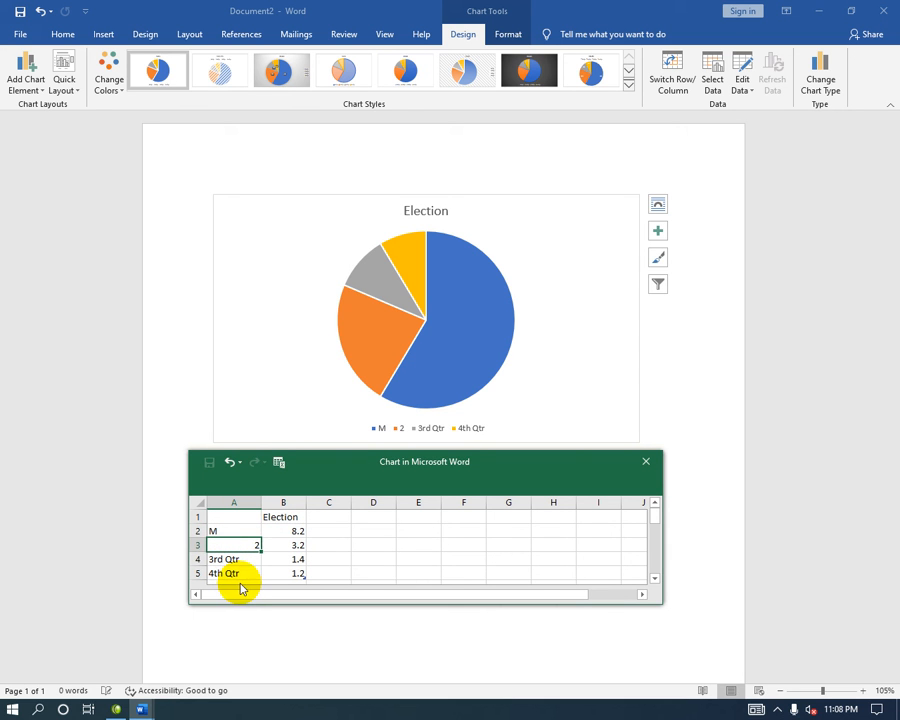
pyautogui.press('Return')
pyautogui.write('J')
pyautogui.press('Return')
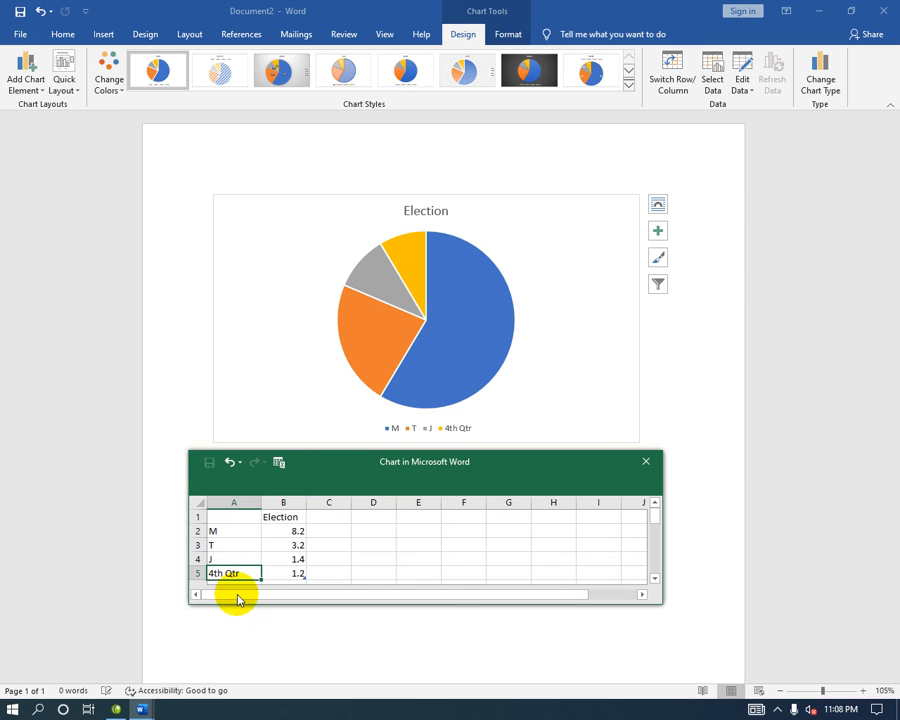
pyautogui.write('E')
pyautogui.press('Return')
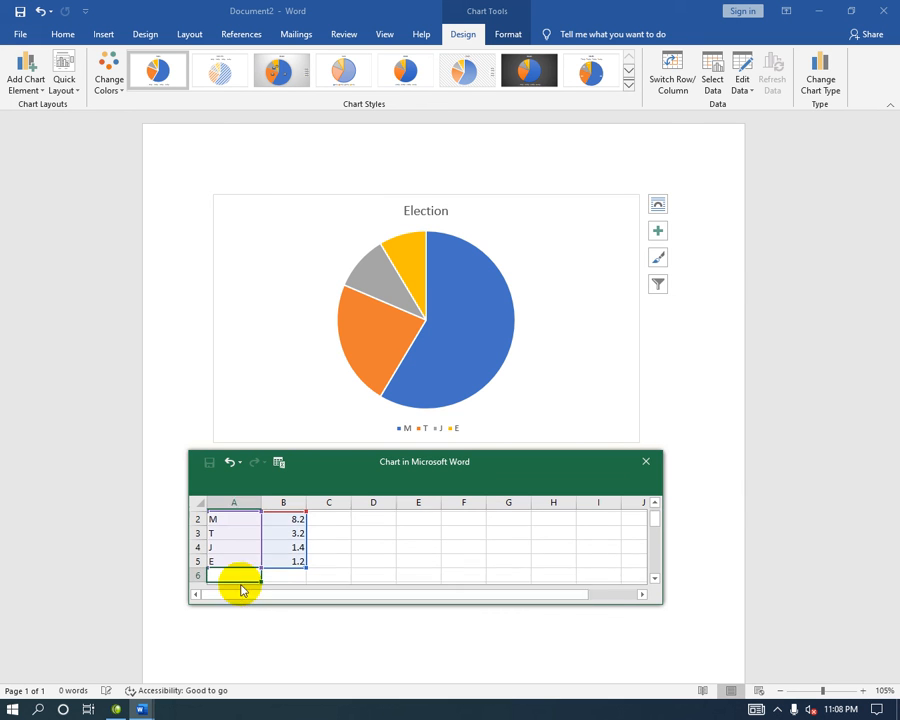
# Step: Set the Election values in cells B2 to B5 of the pie chart's data sheet to 3, 2, 7 and 1
pyautogui.scroll(1, 268, 575)
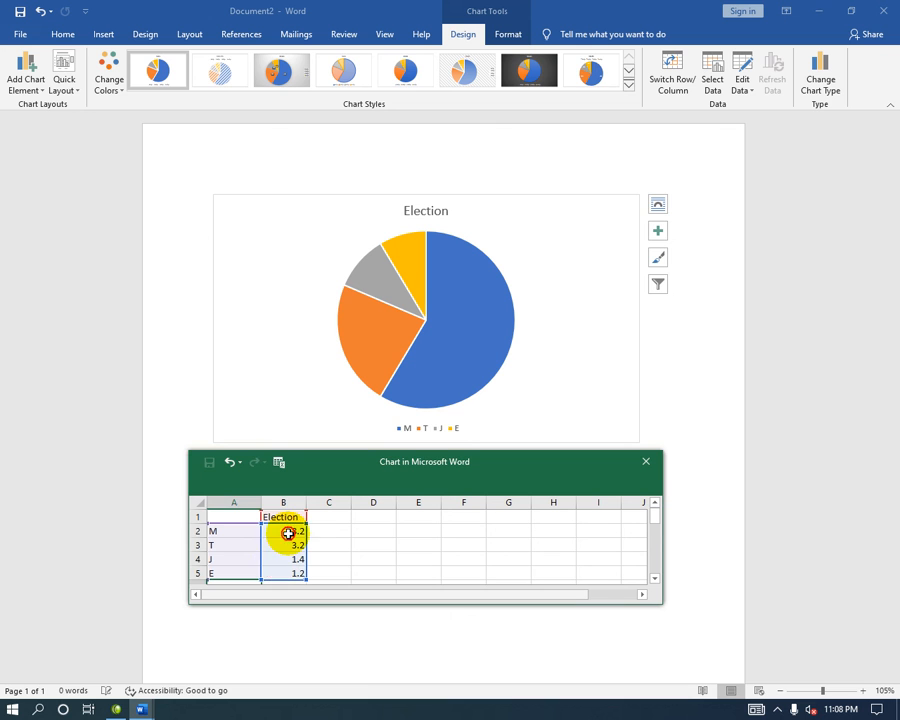
pyautogui.click(288, 529)
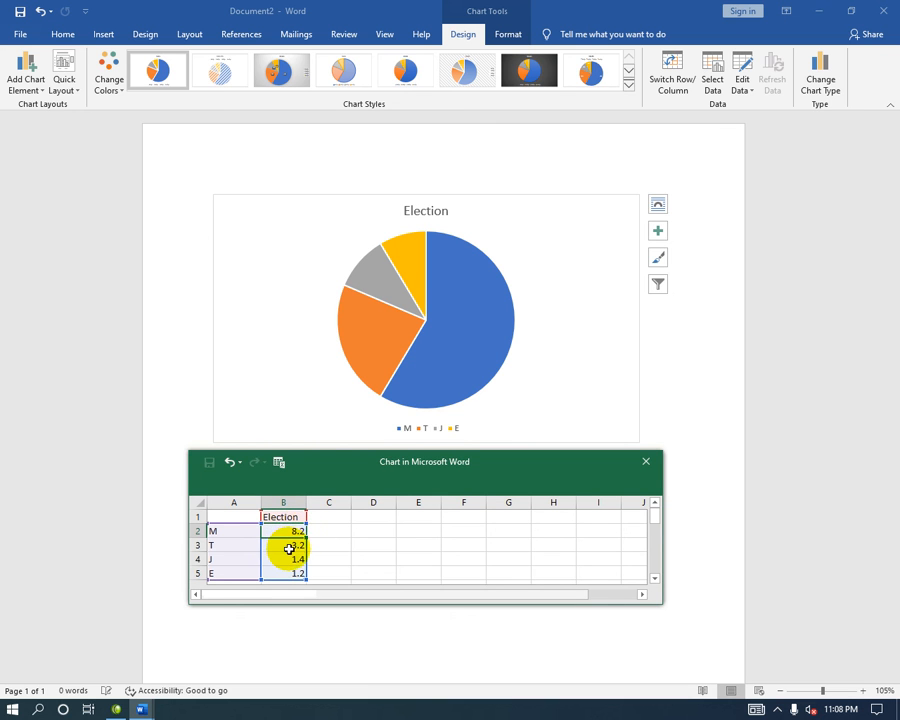
pyautogui.write('3')
pyautogui.press('Return')
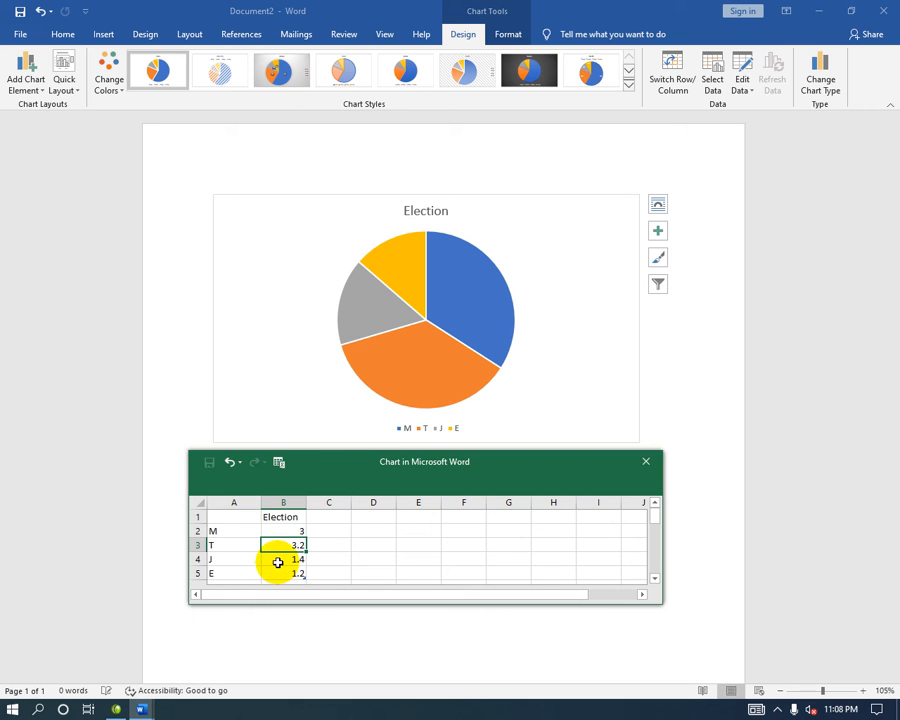
pyautogui.write('2')
pyautogui.press('Return')
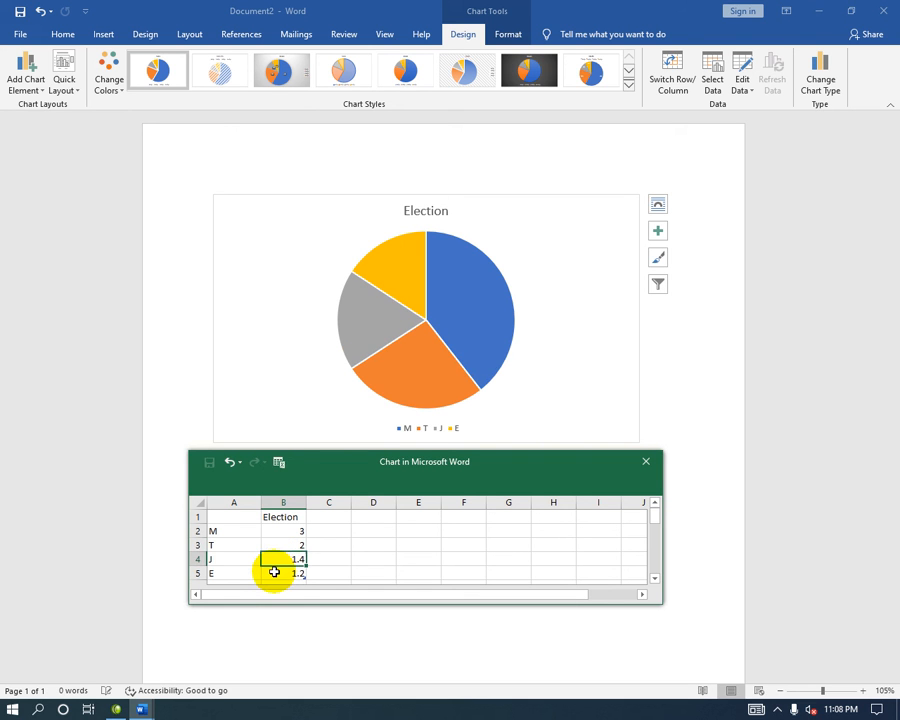
pyautogui.write('7')
pyautogui.press('Return')
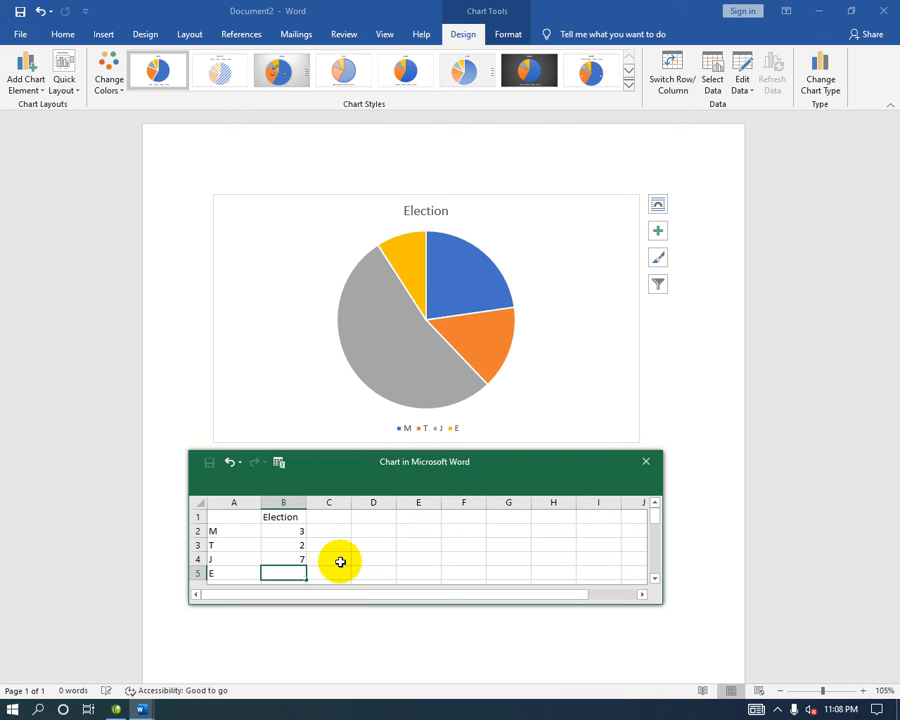
pyautogui.write('11')
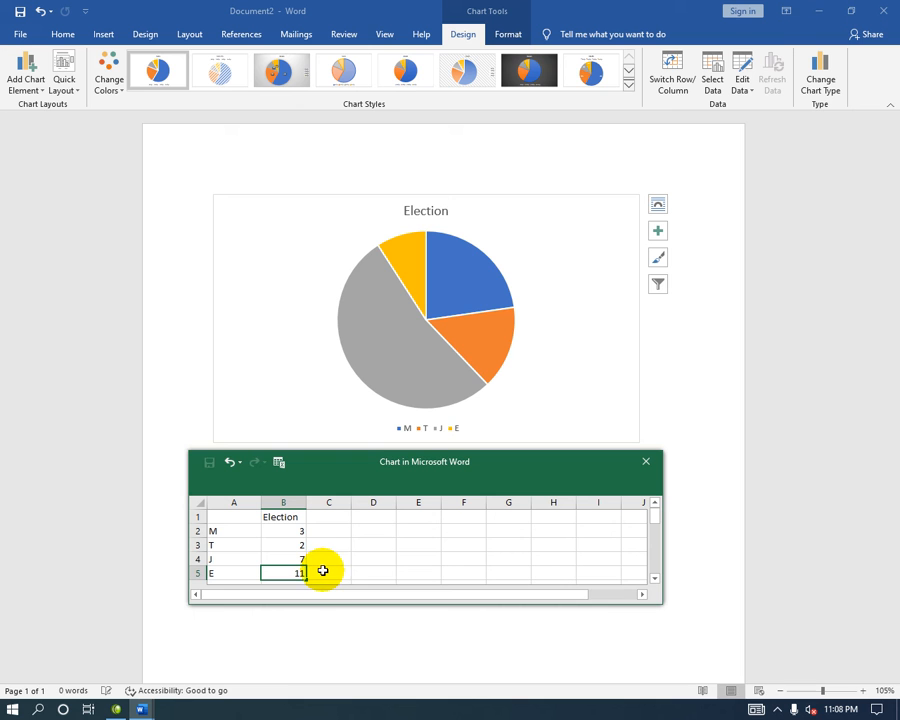
pyautogui.press('Return')
pyautogui.scroll(1, 318, 548)
pyautogui.click(292, 541)
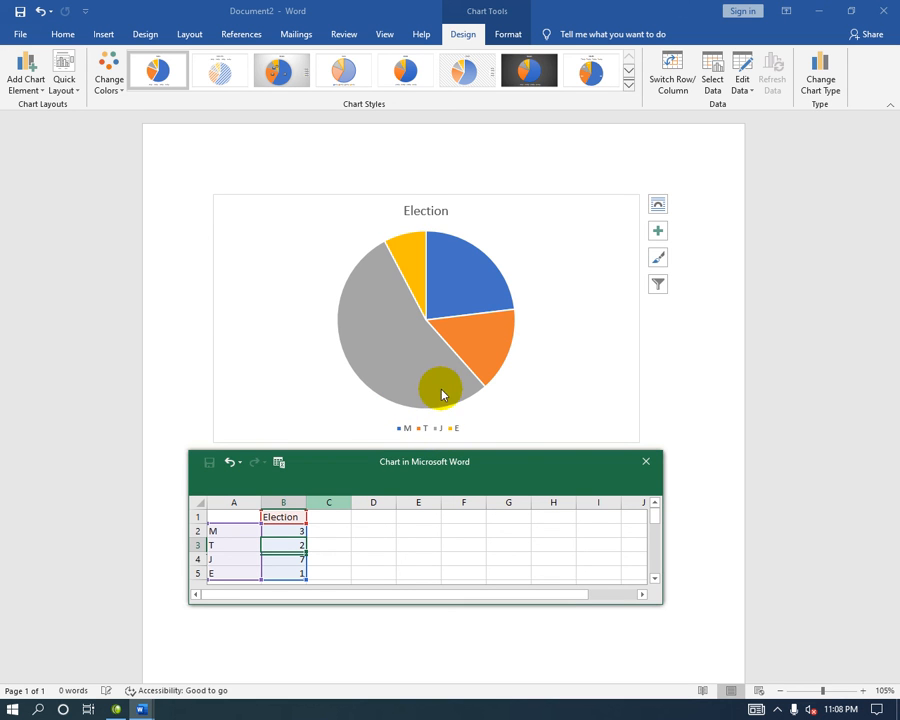
# Step: Try the solid blue chart style on the pie chart, and apply the grey gradient style with dark data labels instead
pyautogui.click(576, 329)
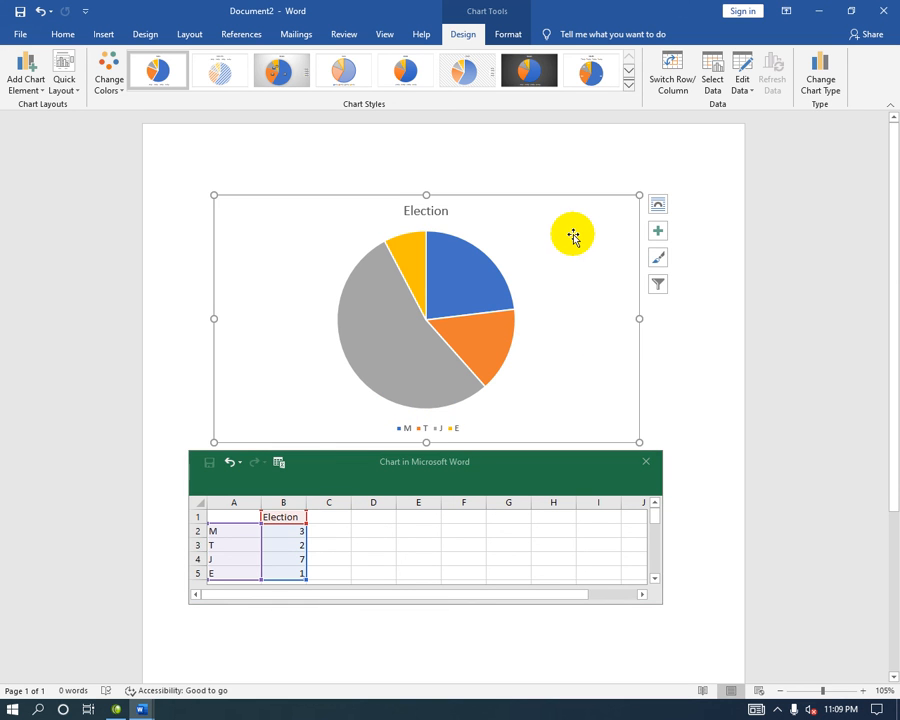
pyautogui.click(627, 90)
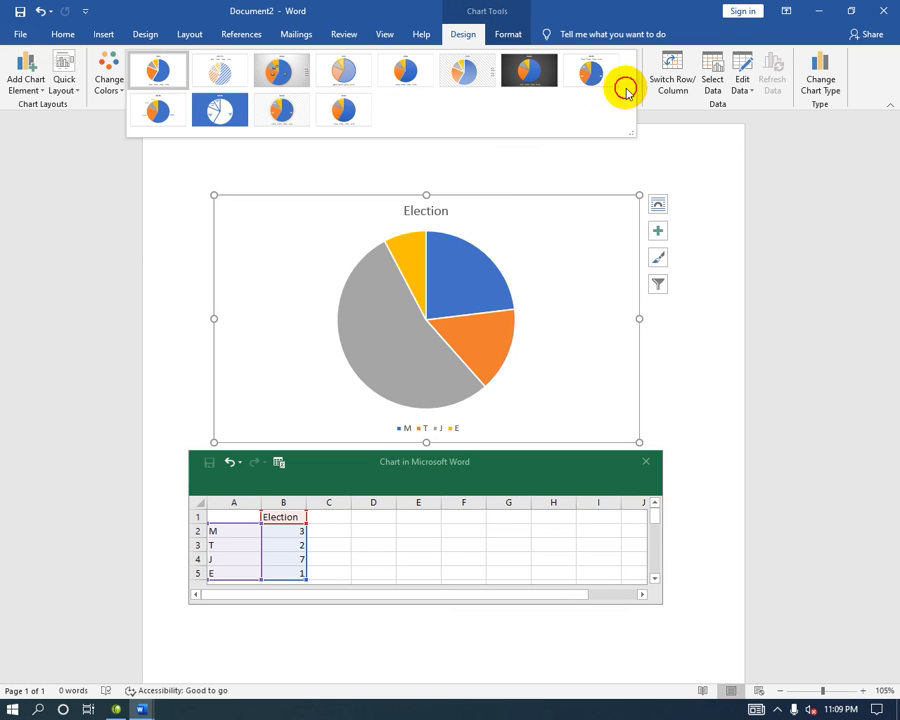
pyautogui.click(219, 109)
pyautogui.click(627, 86)
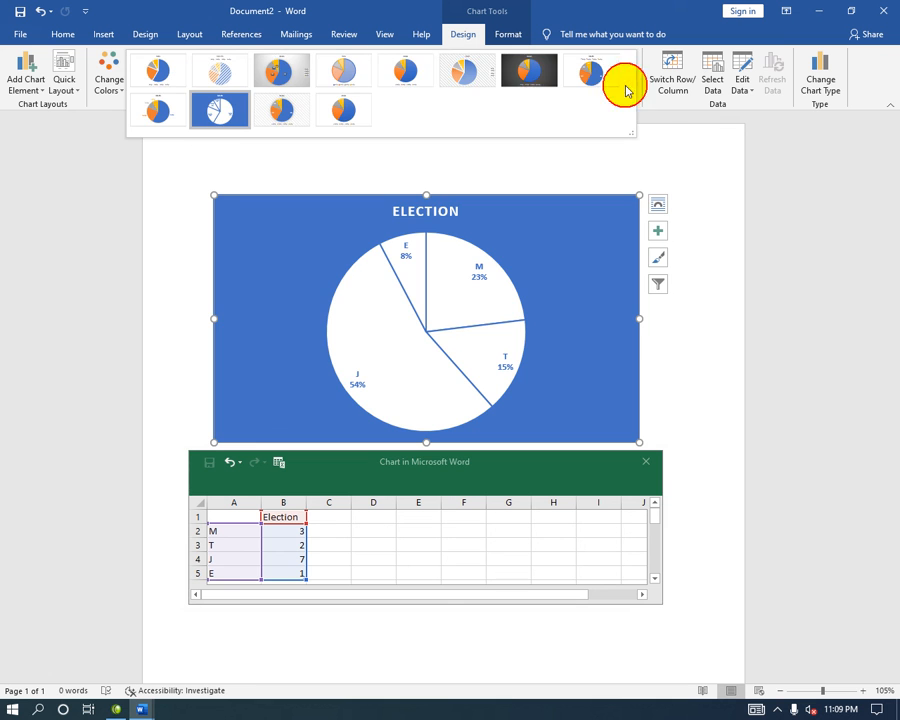
pyautogui.click(281, 73)
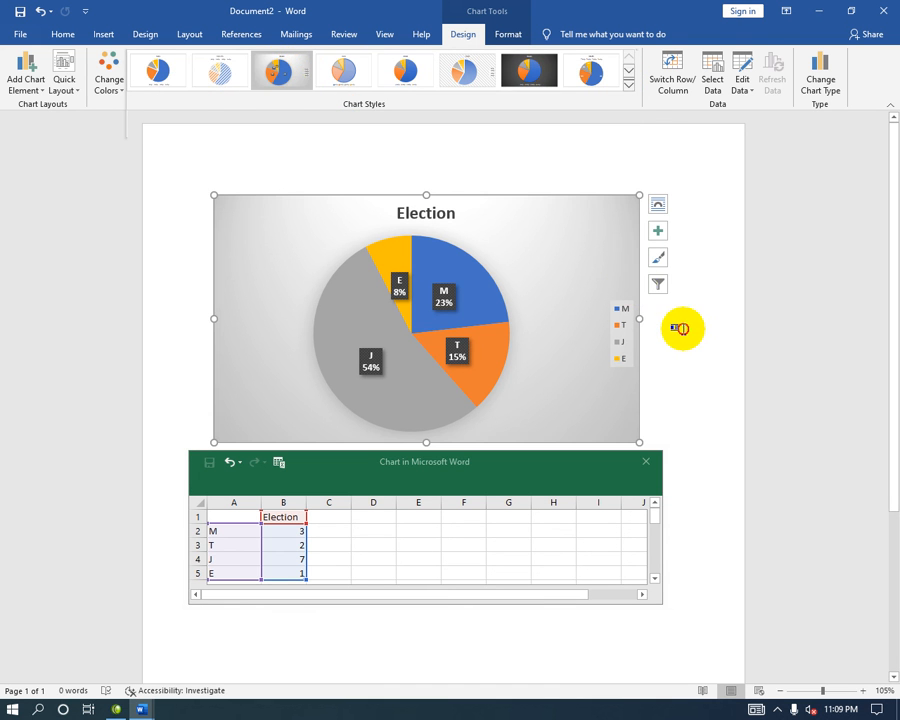
pyautogui.click(675, 322)
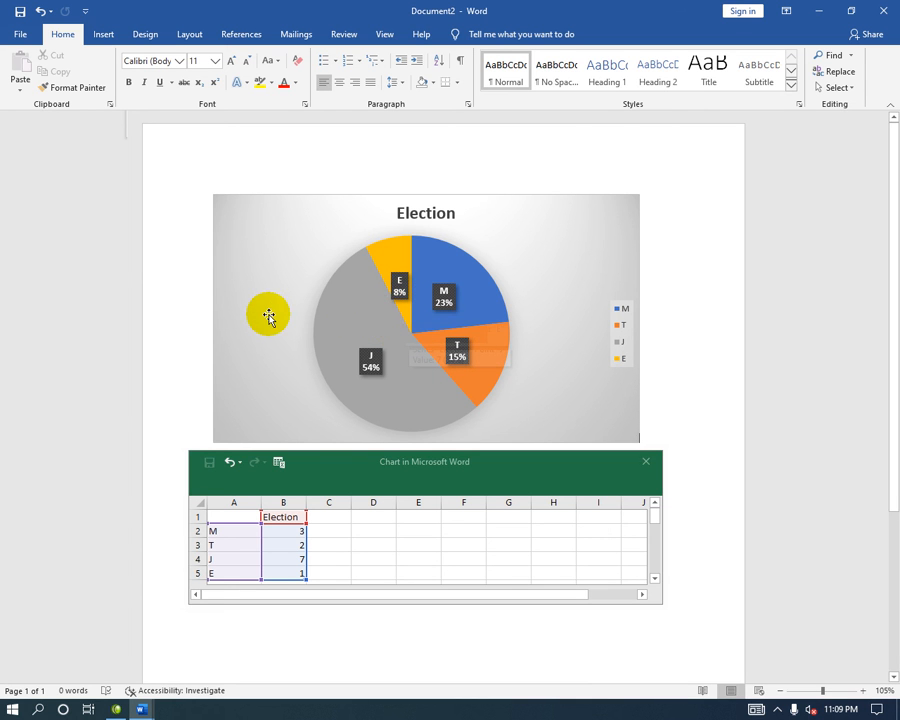
# Step: Delete the Election pie chart and insert a Clustered Column chart in its place
pyautogui.click(268, 316)
pyautogui.press('Delete')
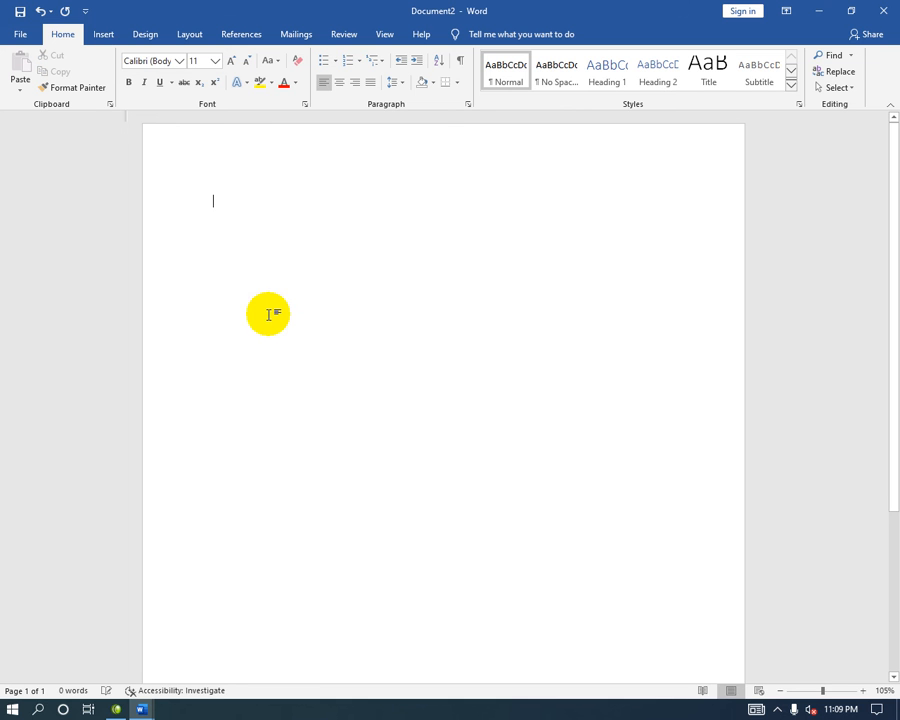
pyautogui.click(100, 34)
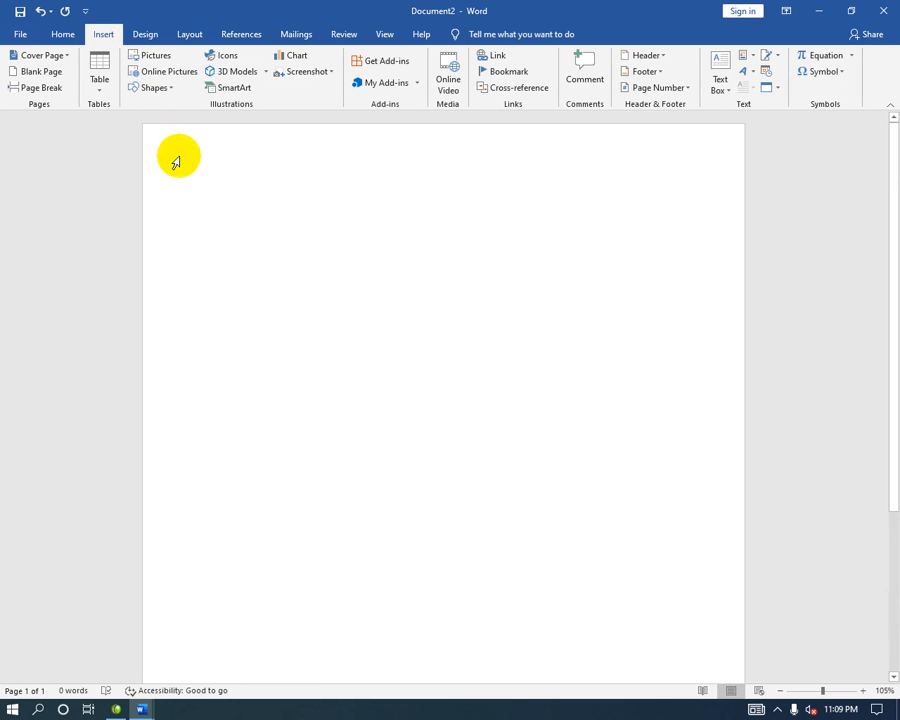
pyautogui.click(93, 89)
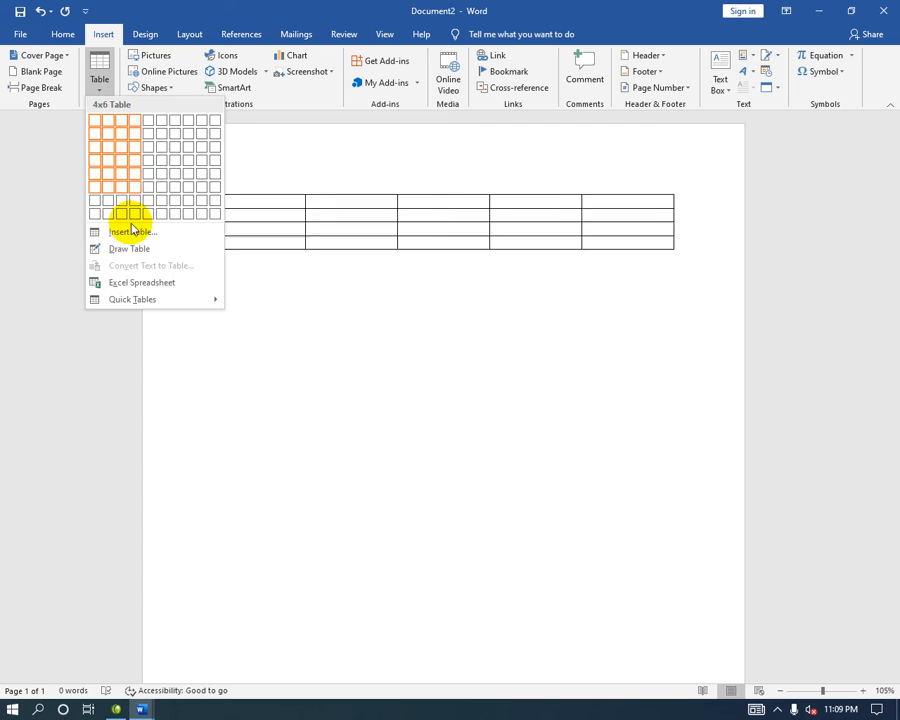
pyautogui.click(297, 57)
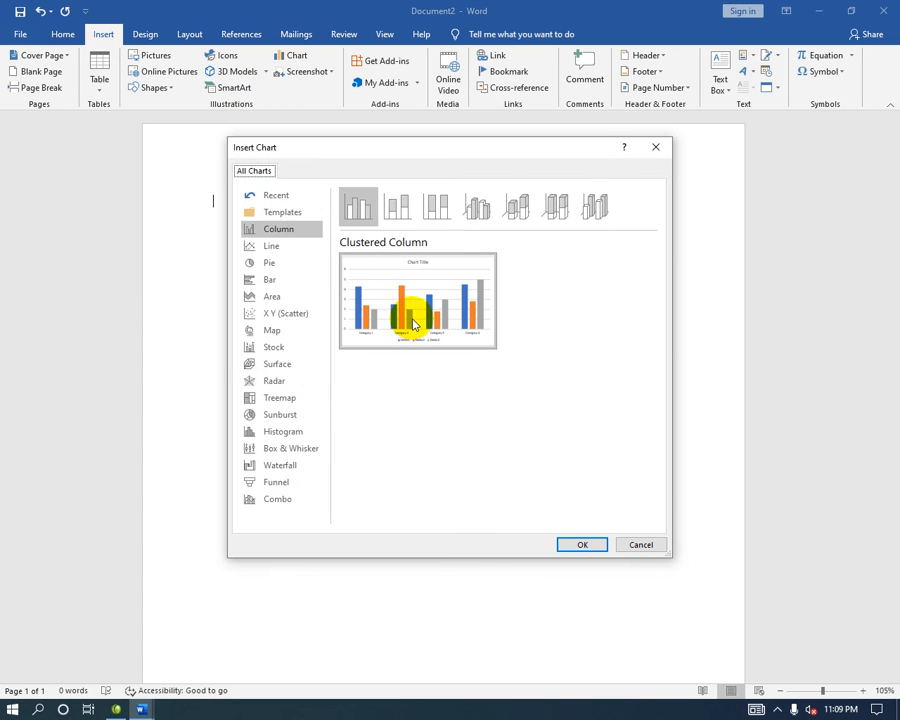
pyautogui.click(598, 548)
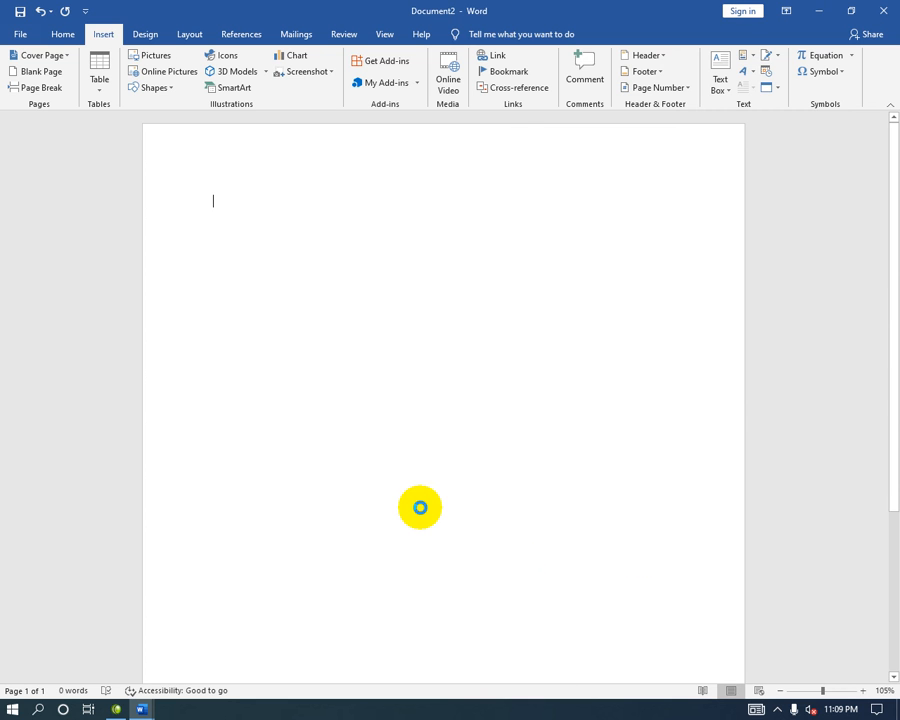
# Step: Clear the Category 3 and Category 4 rows, cells A4 to D5, in the column chart's data sheet
pyautogui.moveTo(226, 558); pyautogui.dragTo(399, 581)
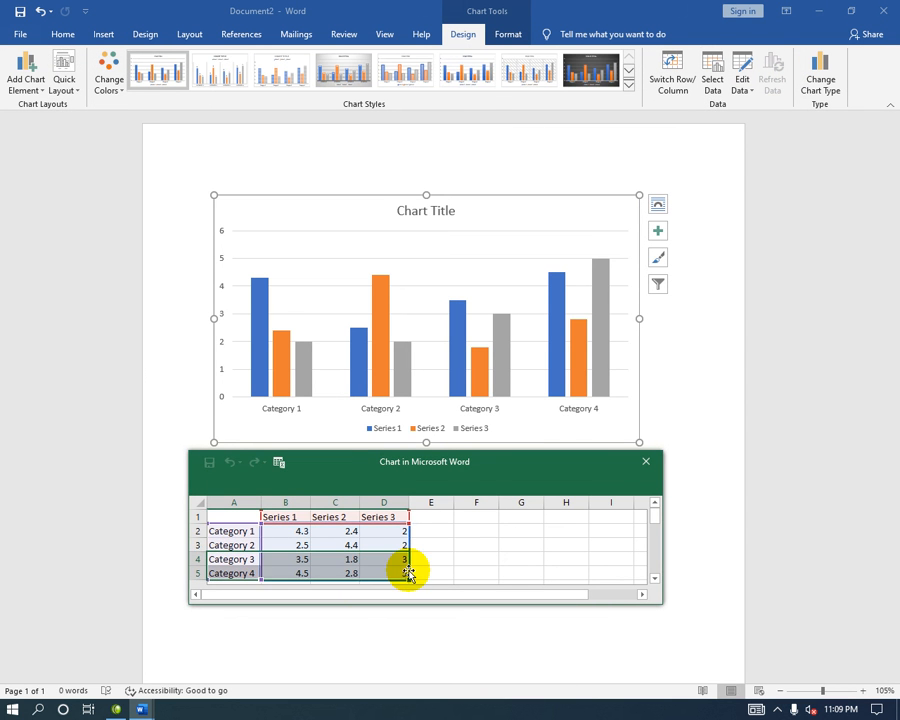
pyautogui.press('Delete')
pyautogui.click(395, 559)
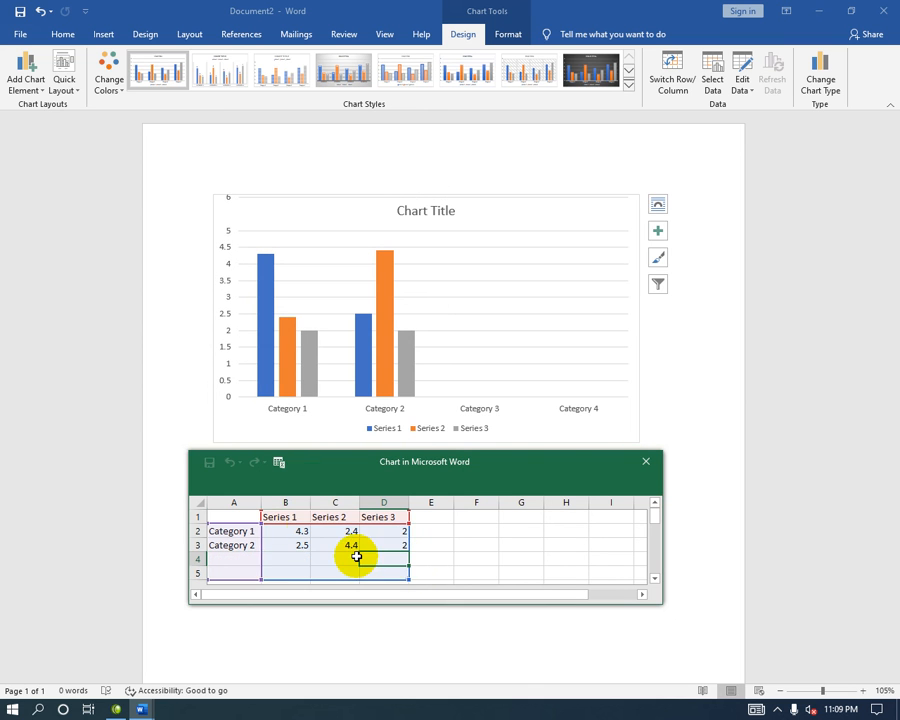
# Step: Rename the three series headings in cells B1 to D1 to 10, 30 and 50
pyautogui.click(295, 517)
pyautogui.write('10')
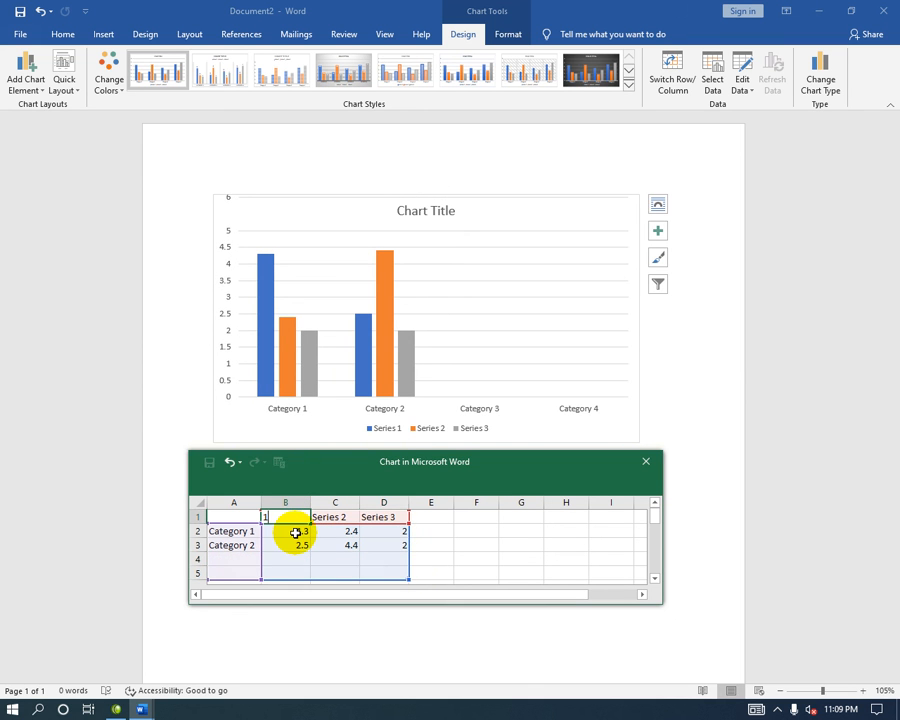
pyautogui.click(329, 524)
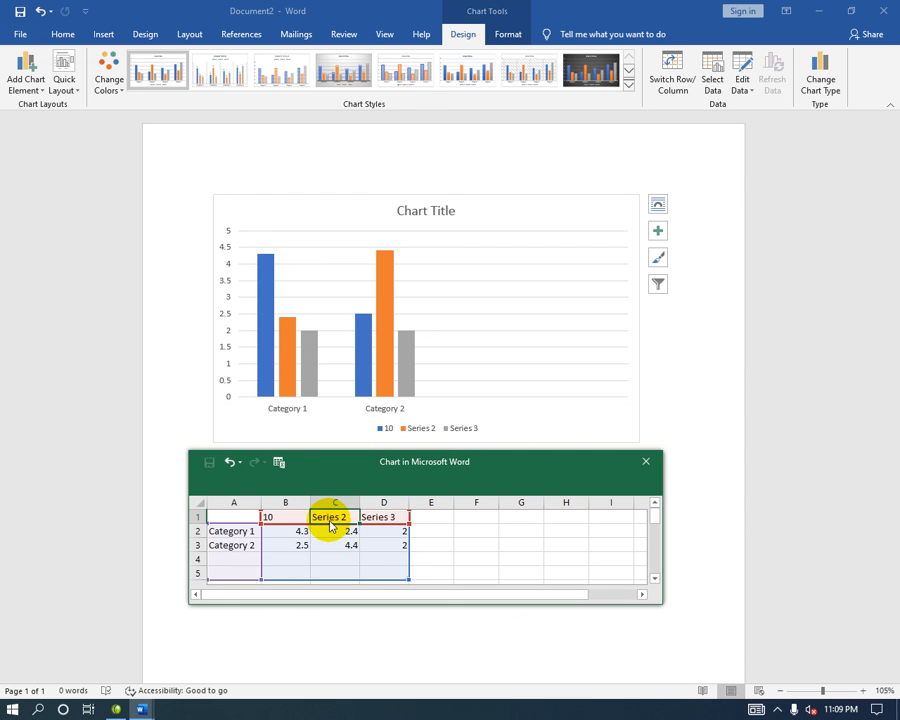
pyautogui.write('30')
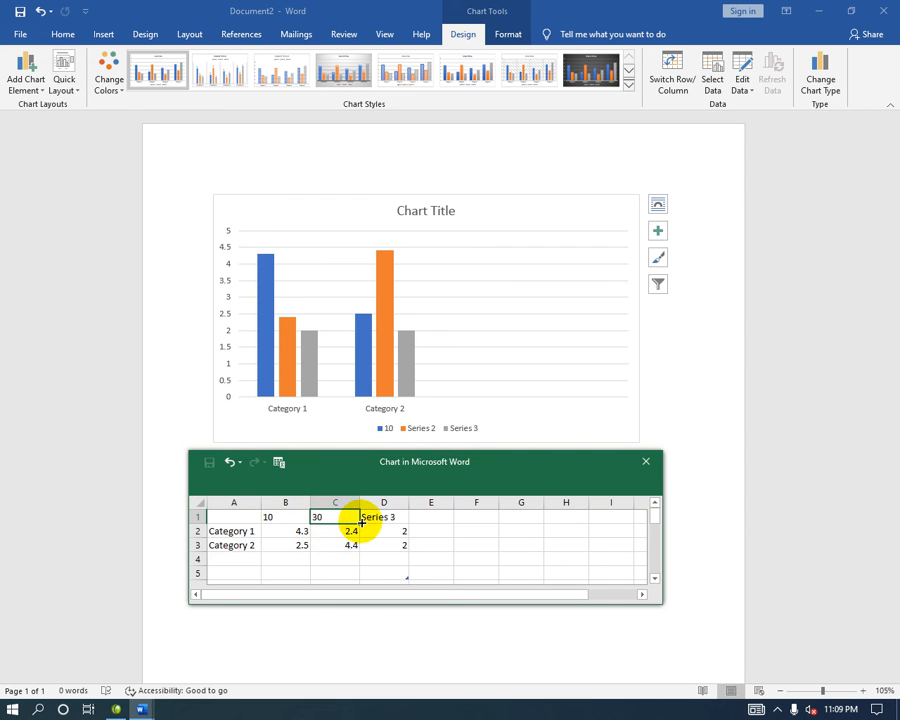
pyautogui.click(383, 524)
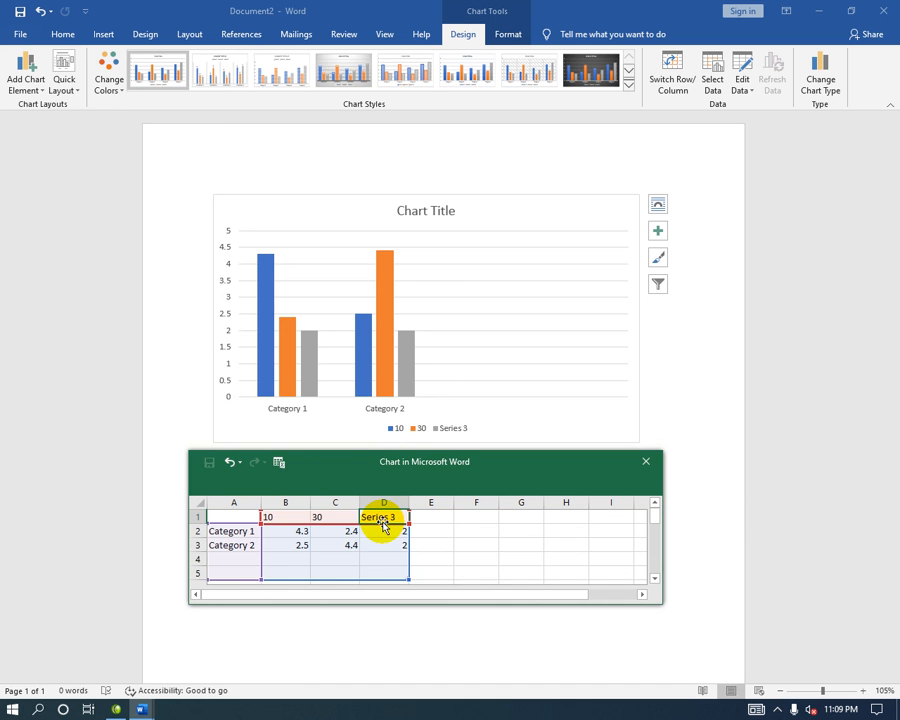
pyautogui.write('50')
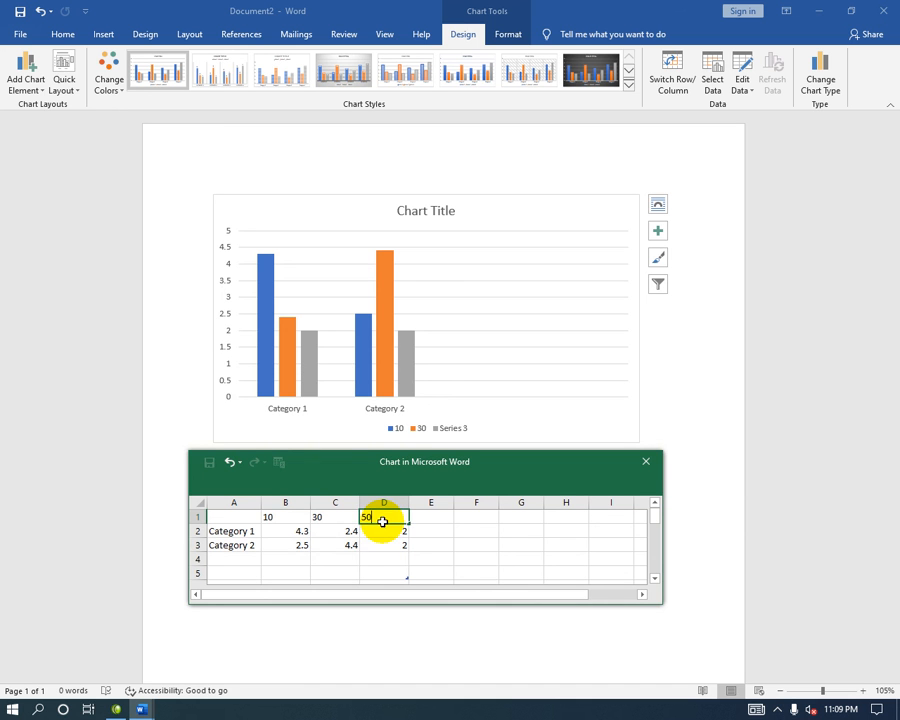
# Step: Rename the two remaining categories in cells A2 and A3 to kjk and jhj
pyautogui.click(251, 530)
pyautogui.write('kjk')
pyautogui.click(238, 546)
pyautogui.write('jhj')
# Step: Set the kjk values in cells B2 to D2 to 200, 120 and 180
pyautogui.click(285, 535)
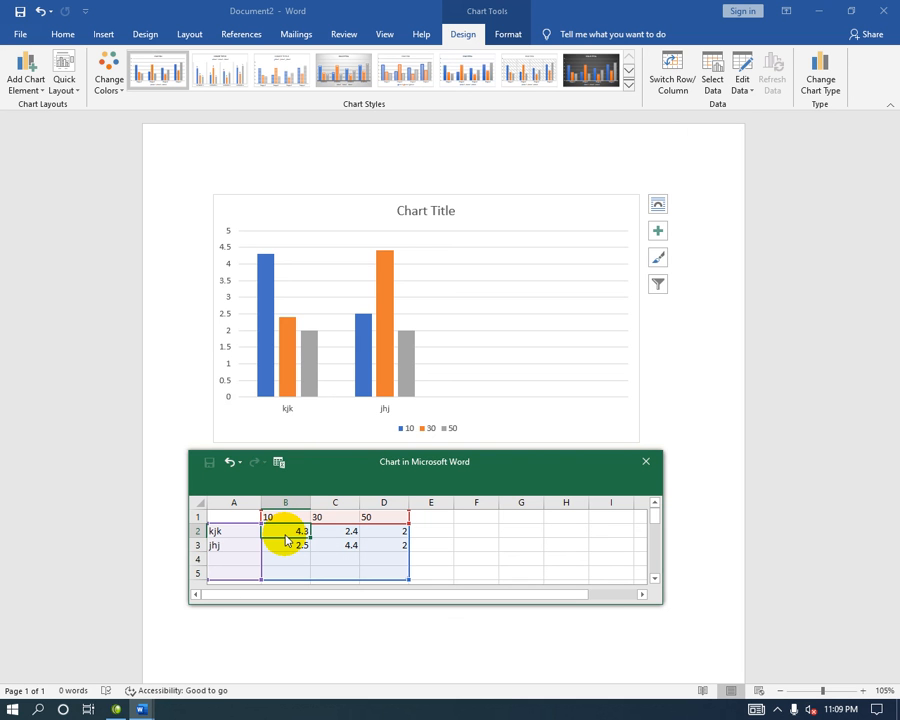
pyautogui.write('200')
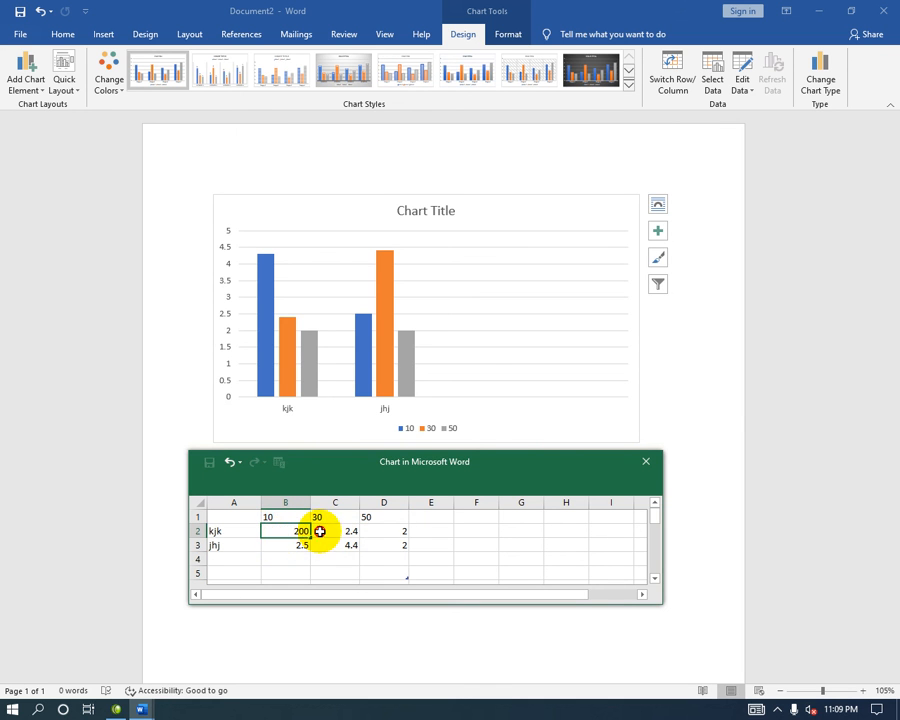
pyautogui.click(321, 537)
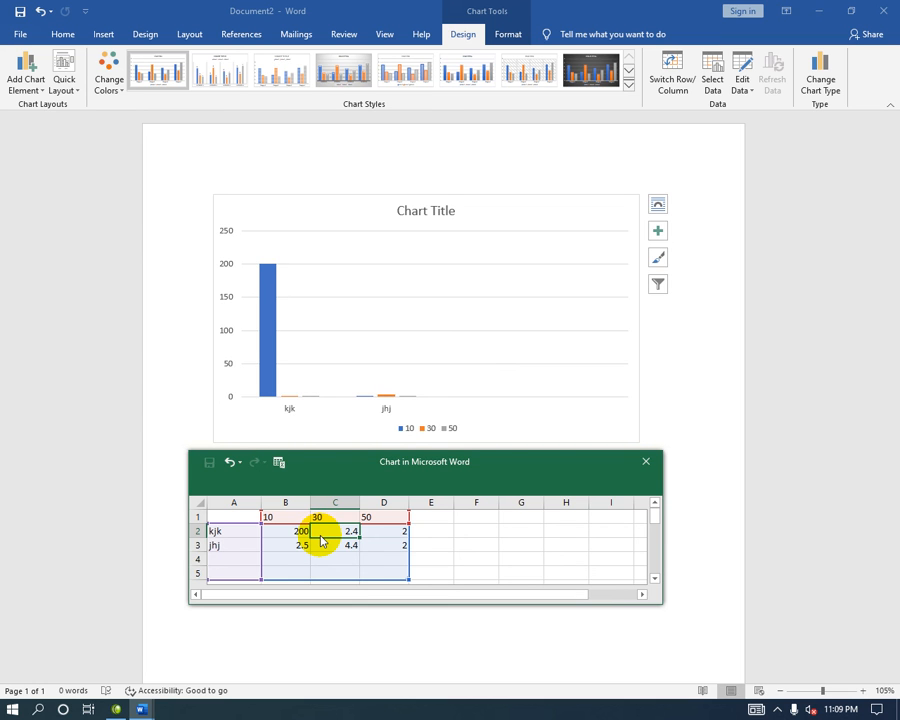
pyautogui.write('120')
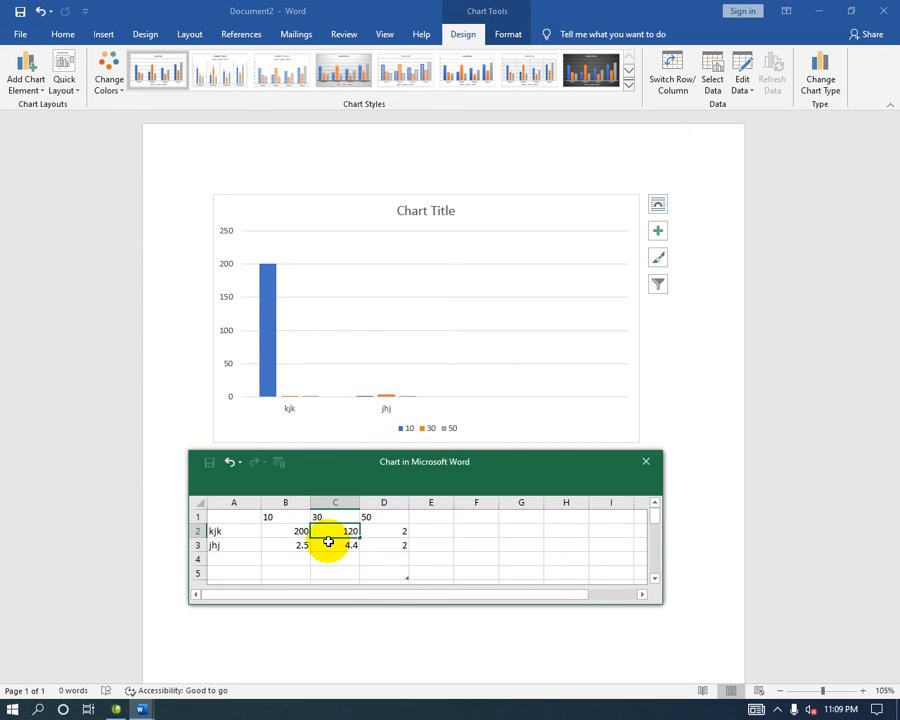
pyautogui.click(384, 534)
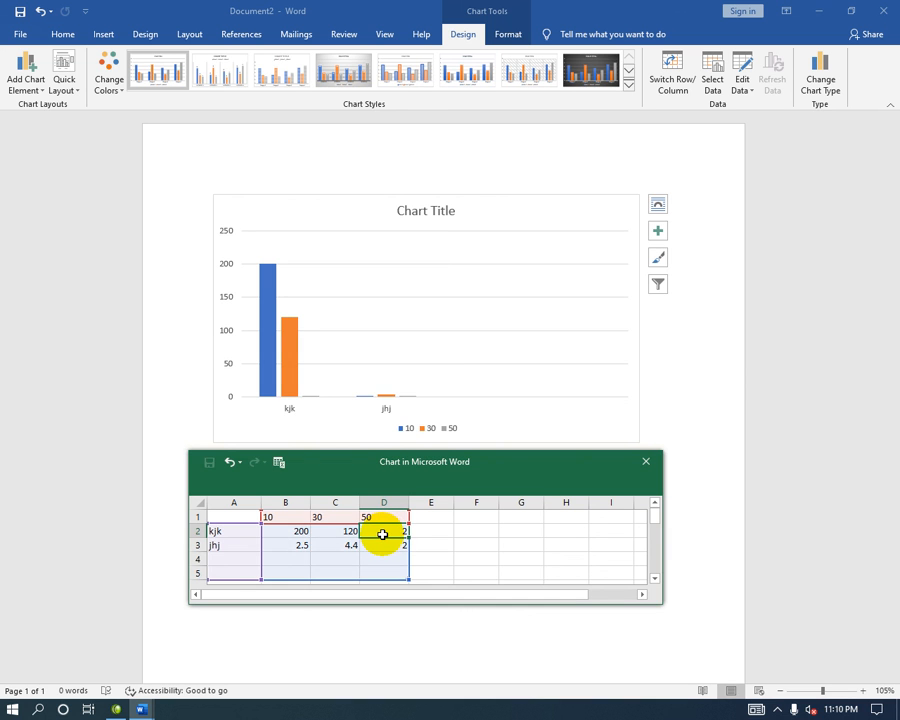
pyautogui.write('180')
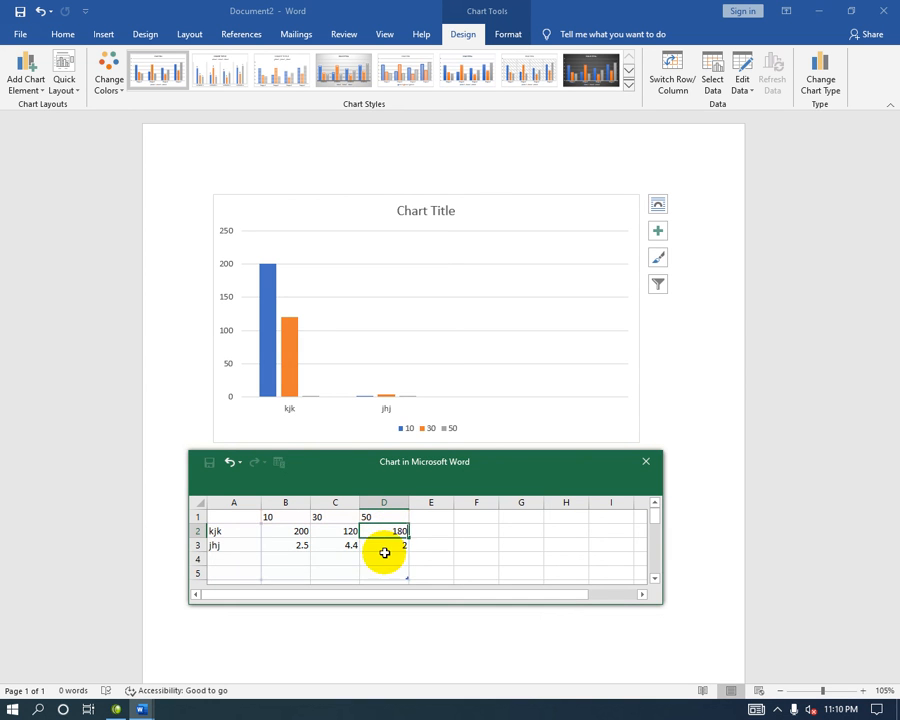
# Step: Set the jhj values in cells B3 to D3 to 330, 210 and 80
pyautogui.click(298, 553)
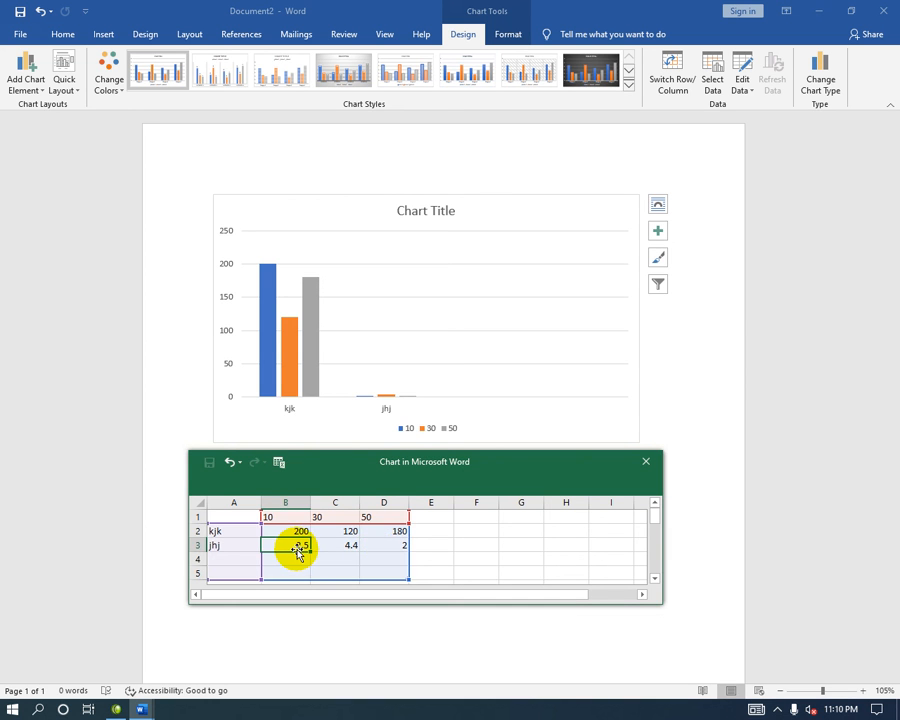
pyautogui.write('3')
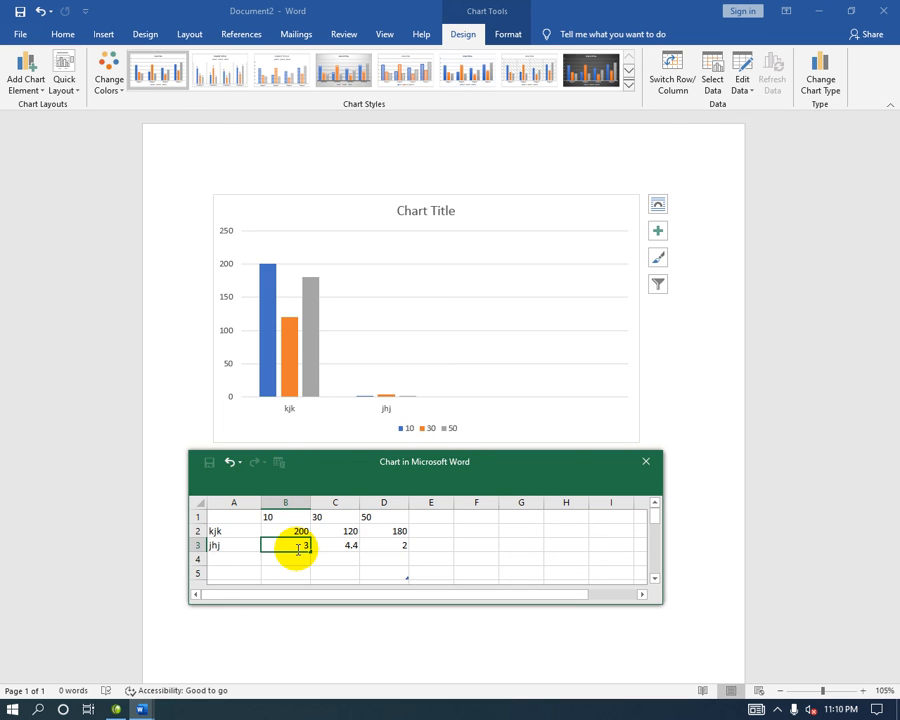
pyautogui.write('30')
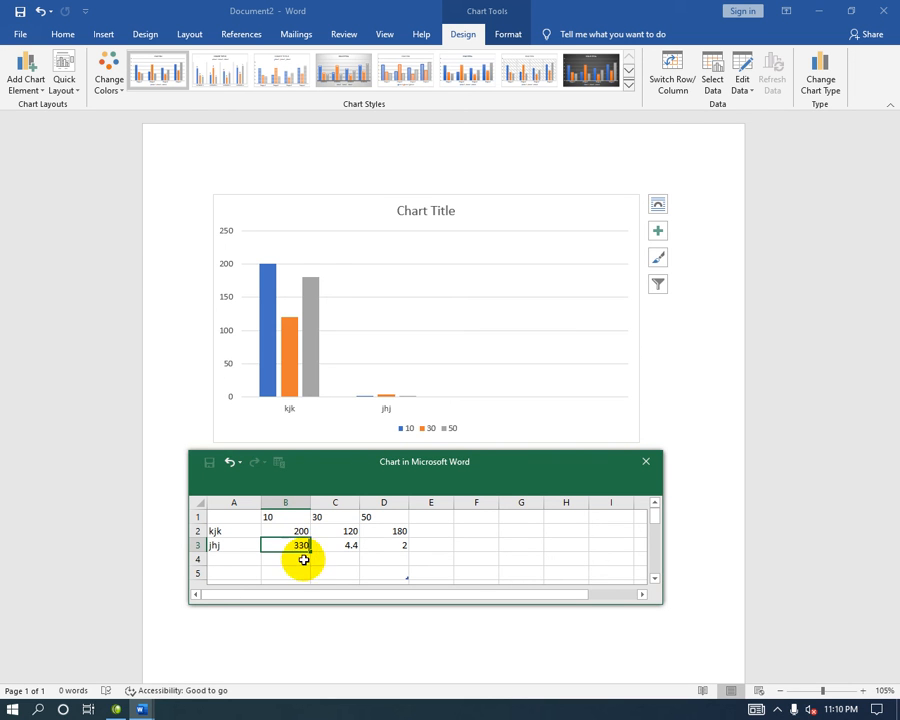
pyautogui.click(347, 547)
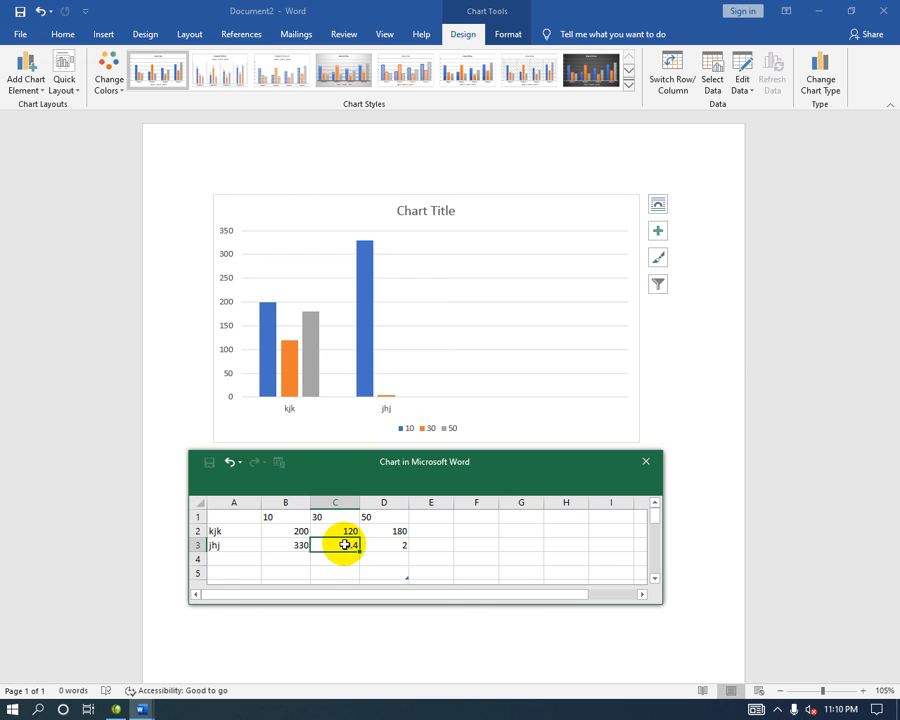
pyautogui.write('210')
pyautogui.click(373, 547)
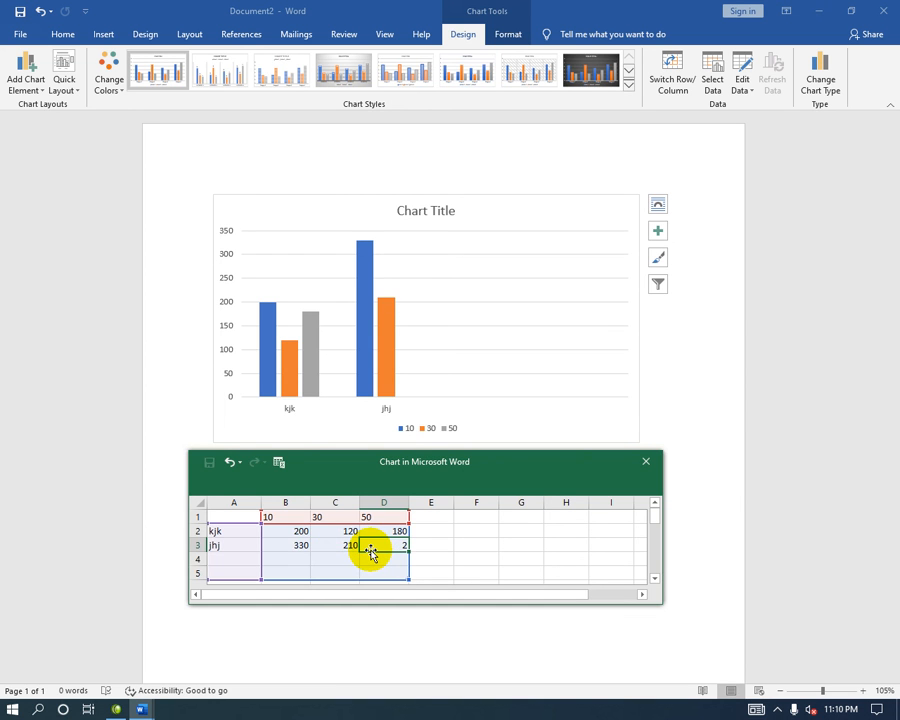
pyautogui.write('8')
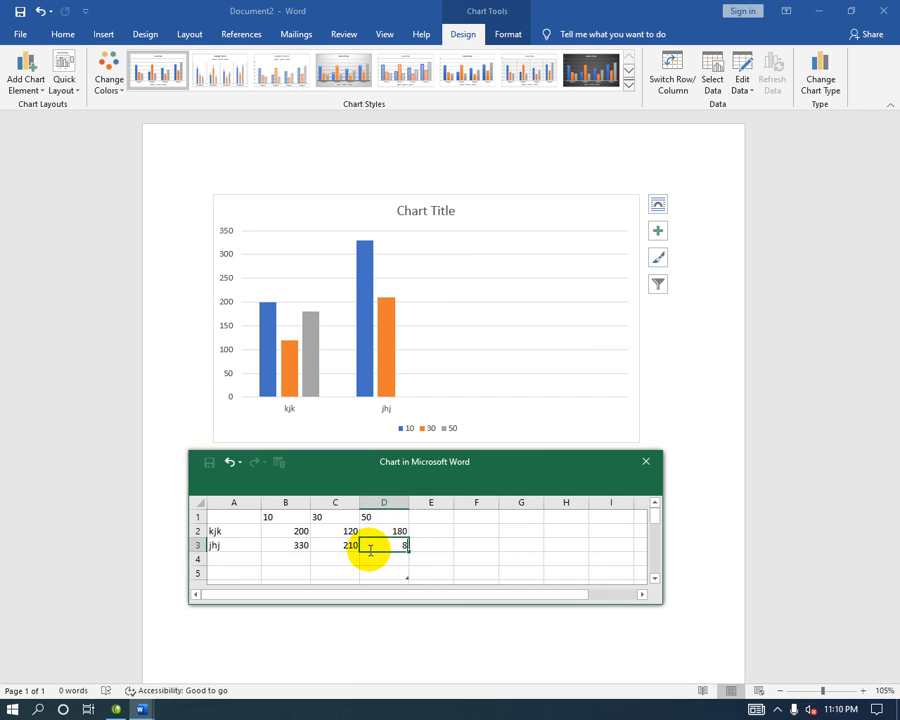
pyautogui.write('0')
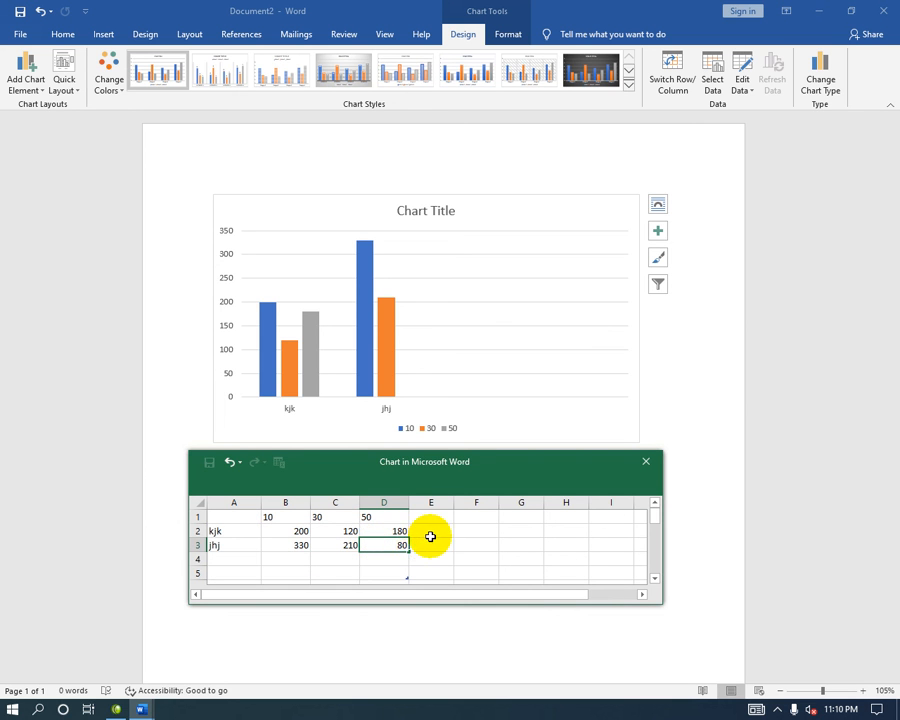
# Step: Add a Total Score column in E1, widen it to fit, and sum each row's three series values with a SUM formula
pyautogui.click(427, 519)
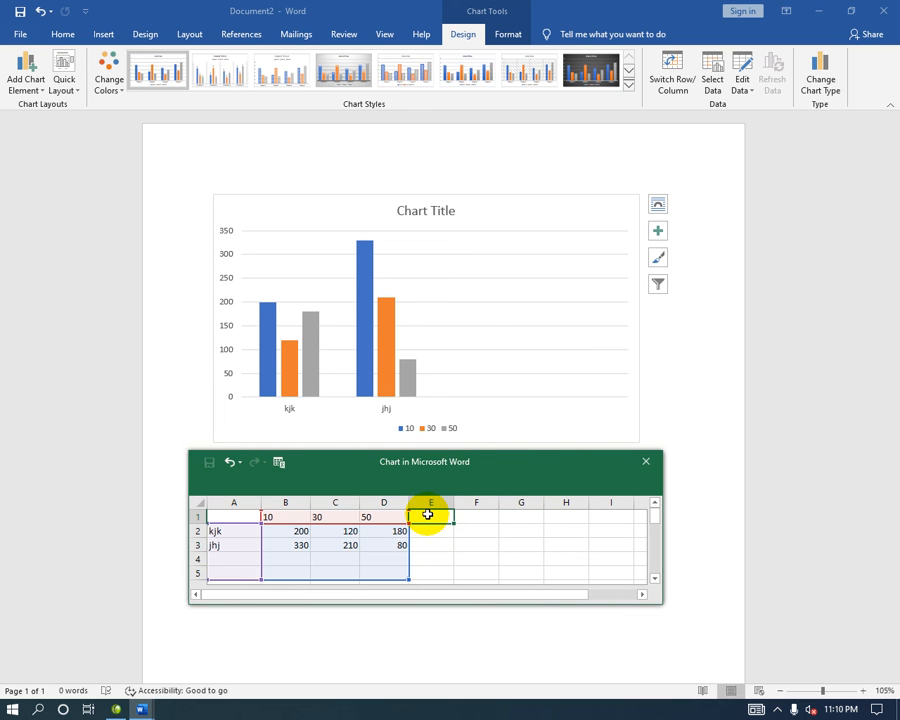
pyautogui.write('Total Scor')
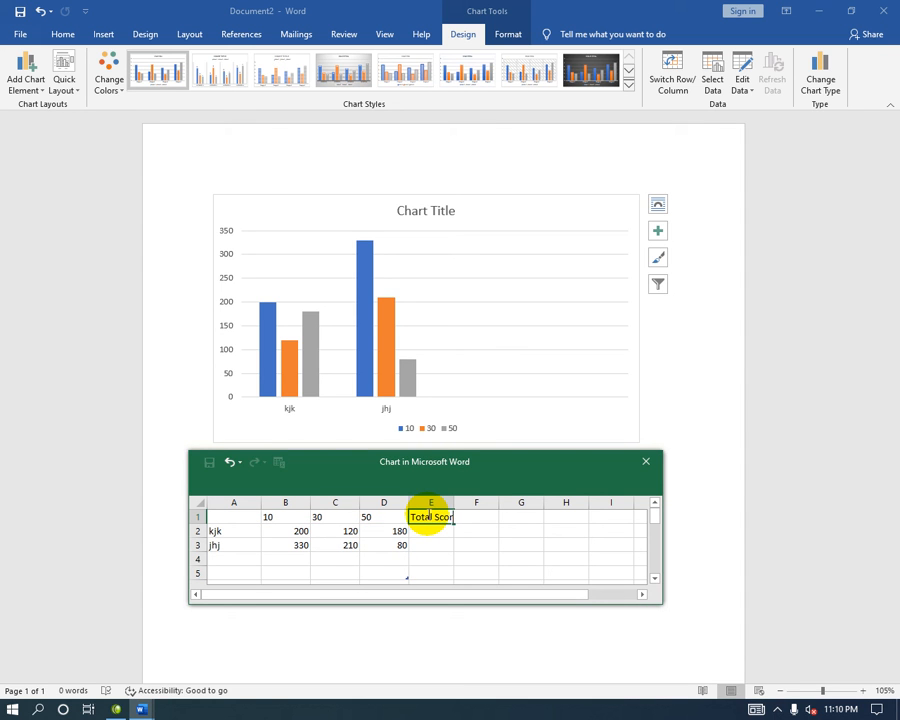
pyautogui.write('e')
pyautogui.press('Return')
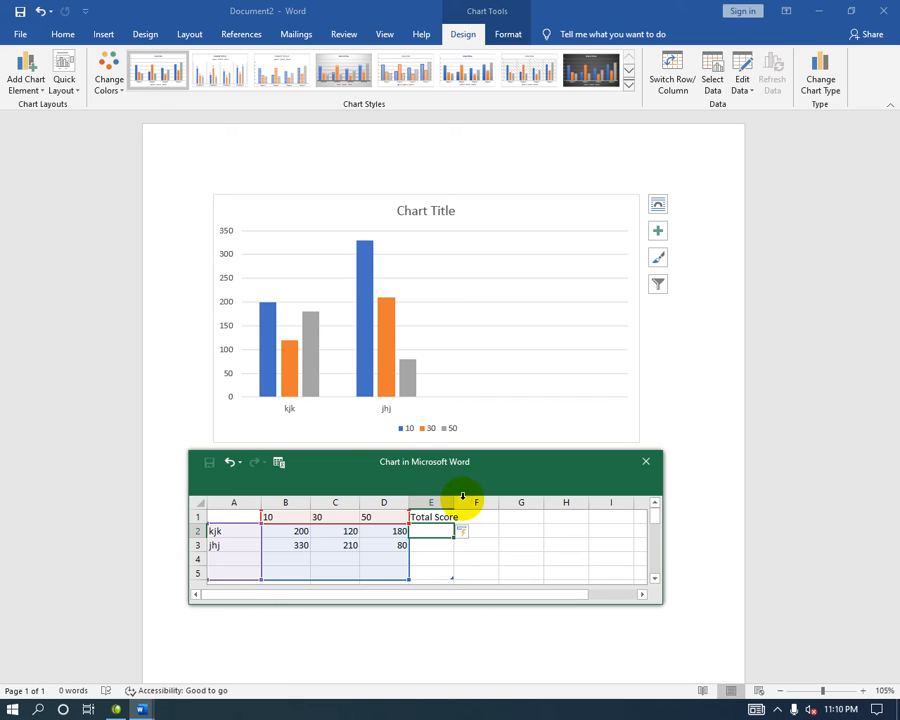
pyautogui.doubleClick(454, 502)
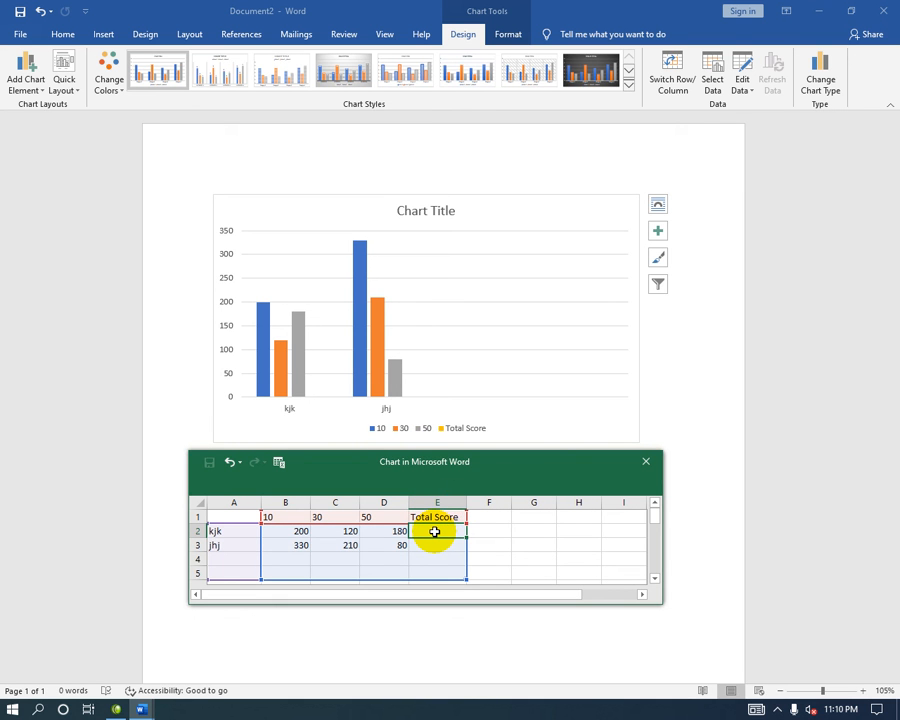
pyautogui.hotkey('alt', '=')
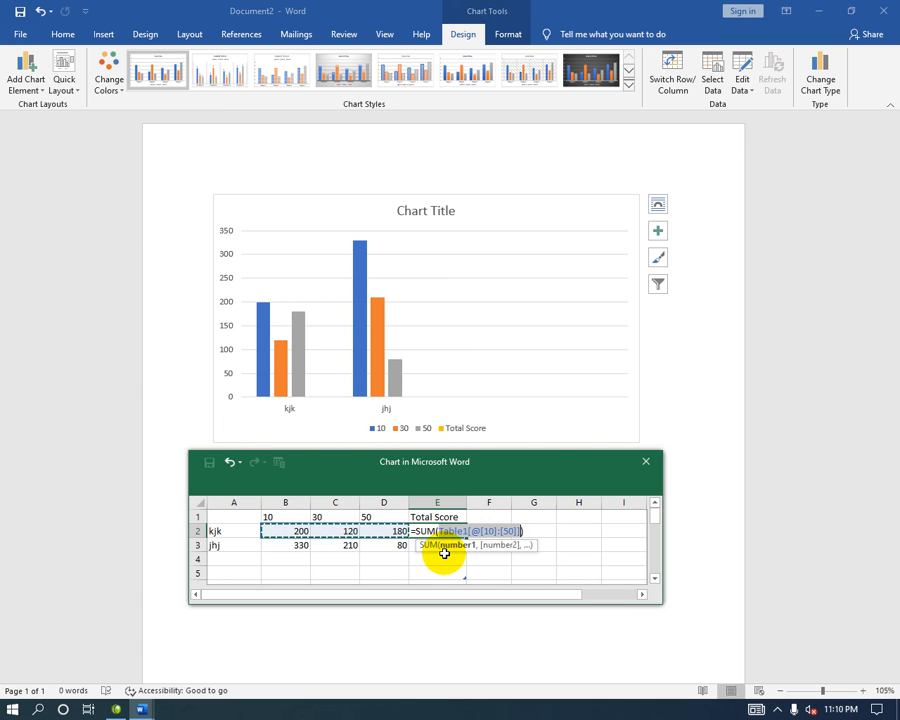
pyautogui.press('Return')
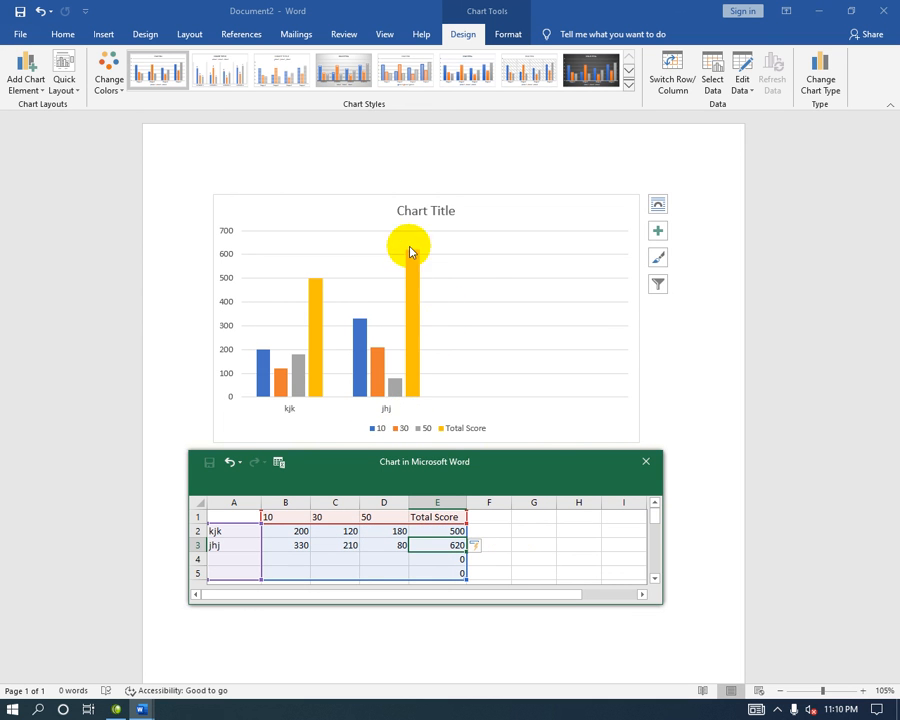
# Step: Apply the chart style with a grey gradient background and white in-bar data labels to the column chart, and deselect the chart
pyautogui.click(627, 84)
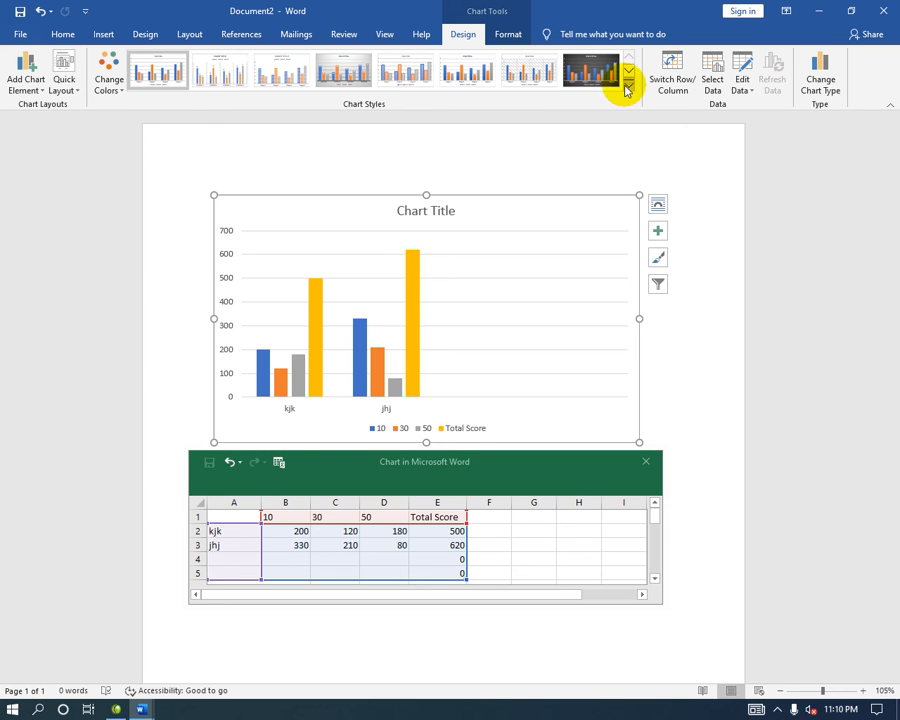
pyautogui.click(628, 90)
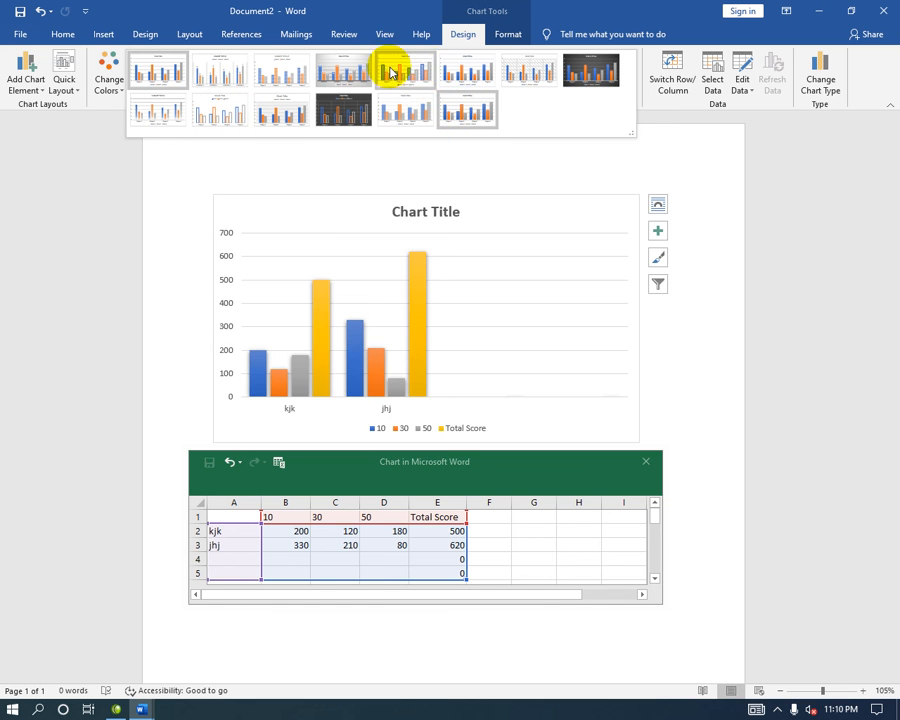
pyautogui.click(348, 70)
pyautogui.click(686, 352)
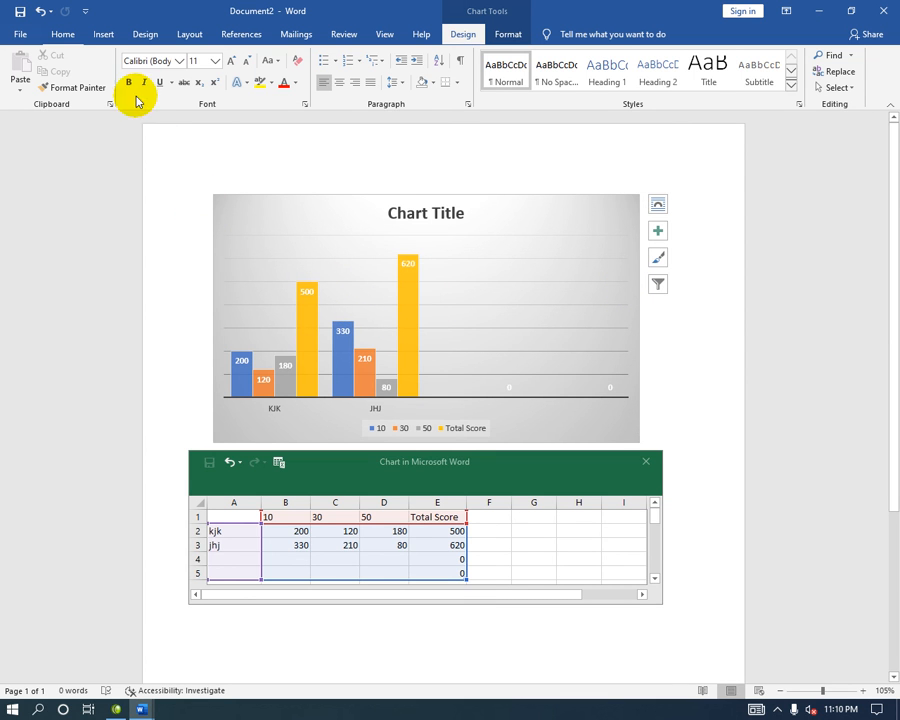
# Step: Bring Document1 up directly behind Document2, and return to the Document2 window at full-screen size
pyautogui.click(104, 35)
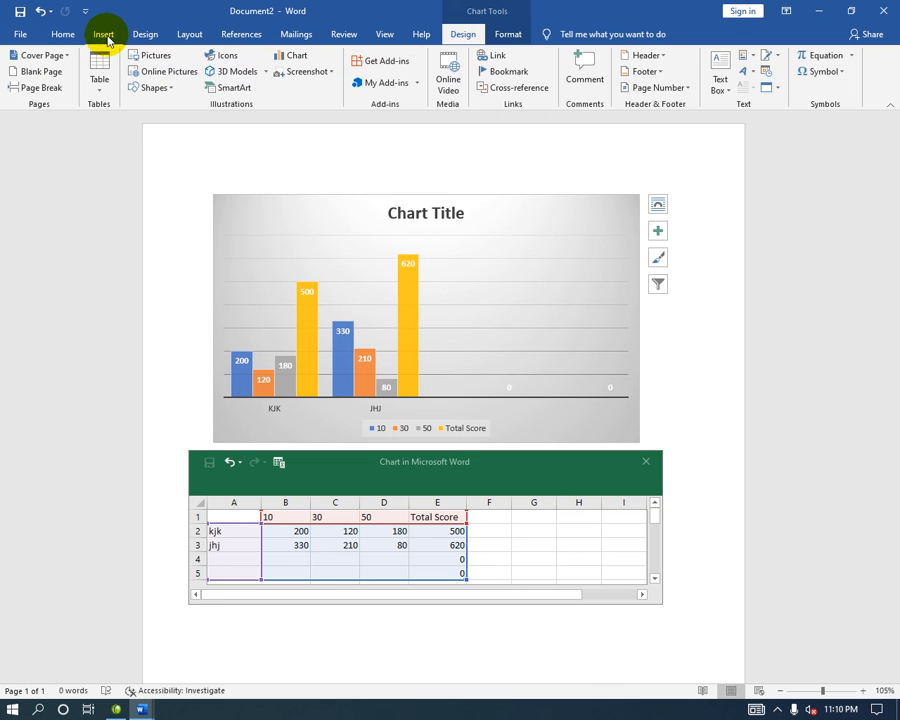
pyautogui.click(850, 11)
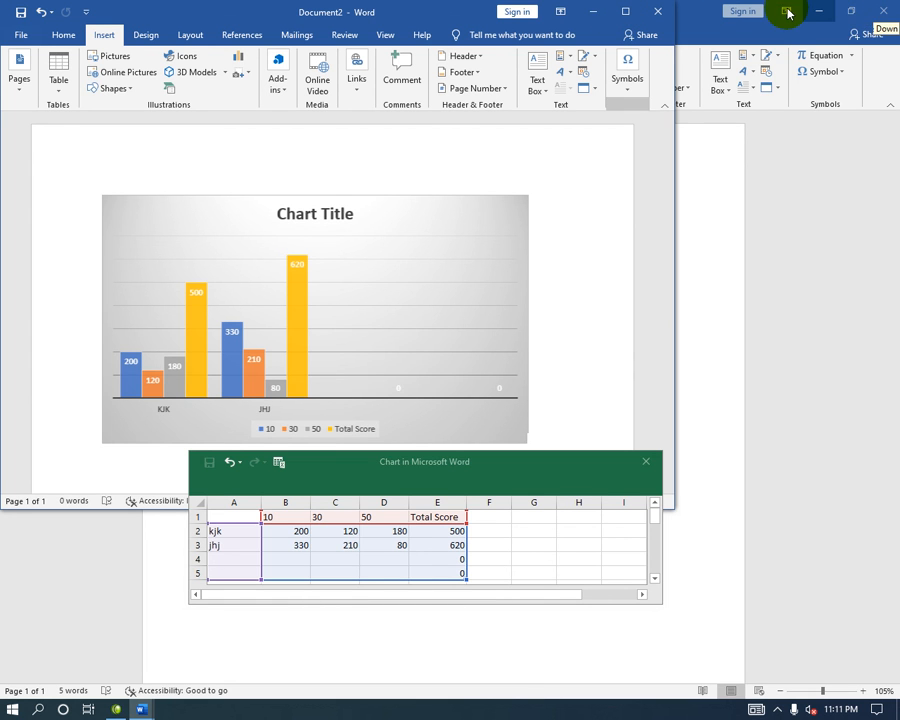
pyautogui.click(624, 14)
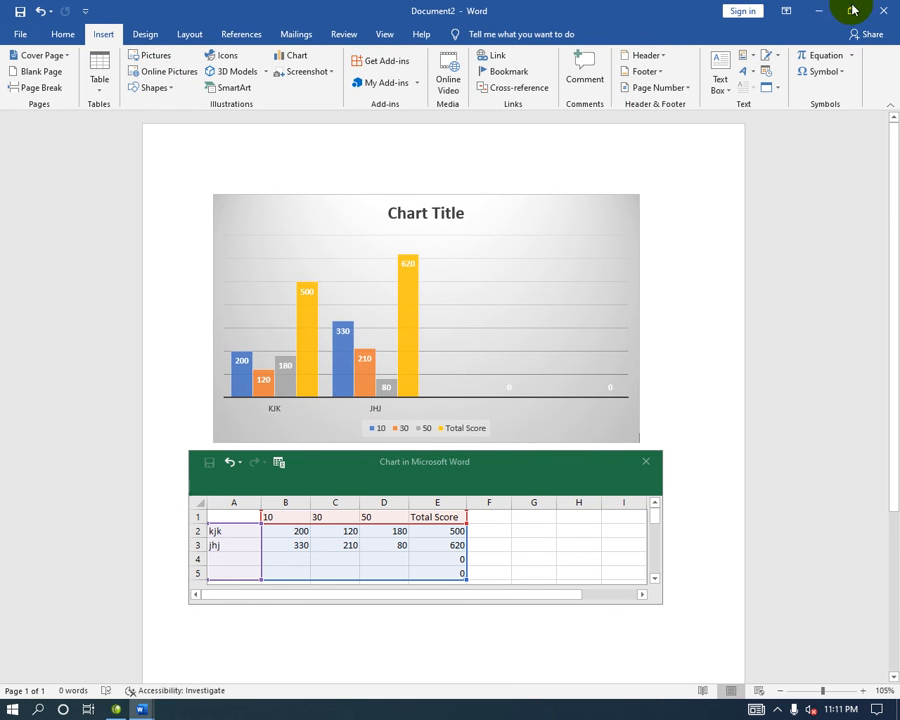
pyautogui.click(851, 10)
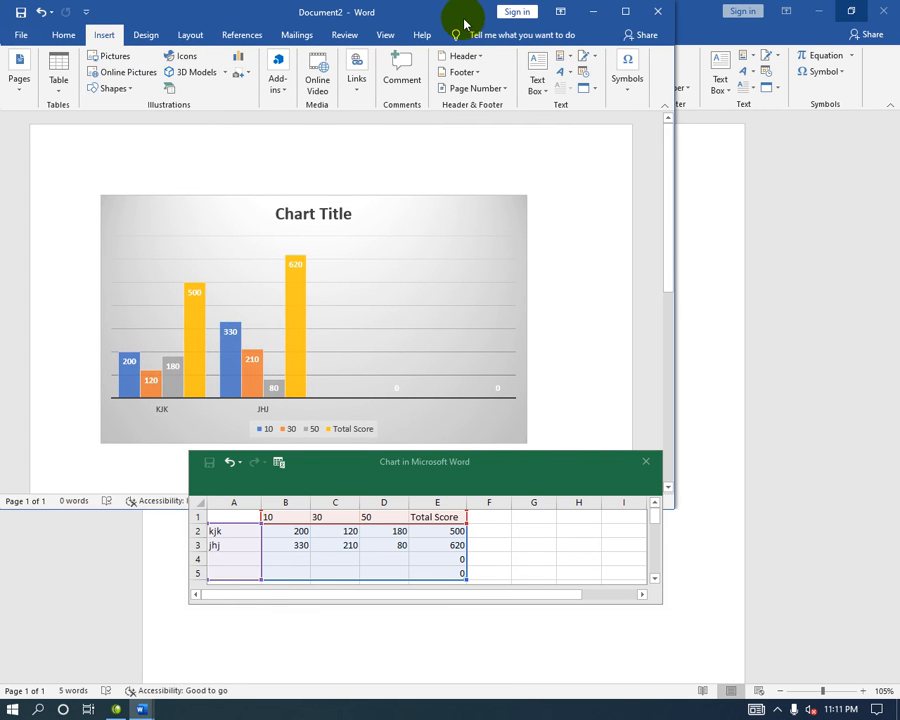
pyautogui.moveTo(463, 21); pyautogui.dragTo(595, 308)
pyautogui.click(812, 159)
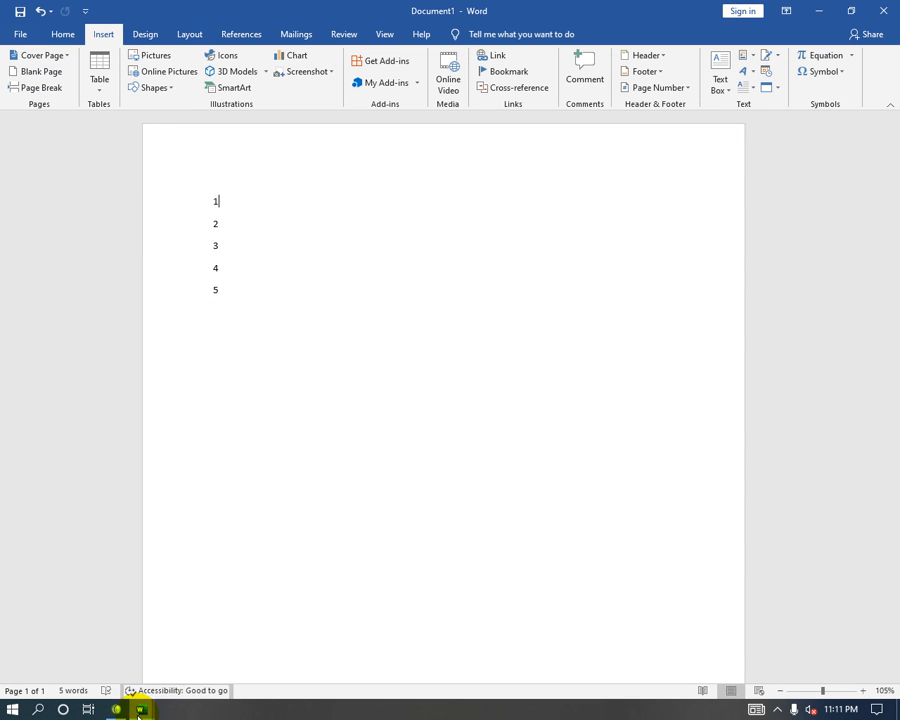
pyautogui.moveTo(140, 712)
pyautogui.click(209, 643)
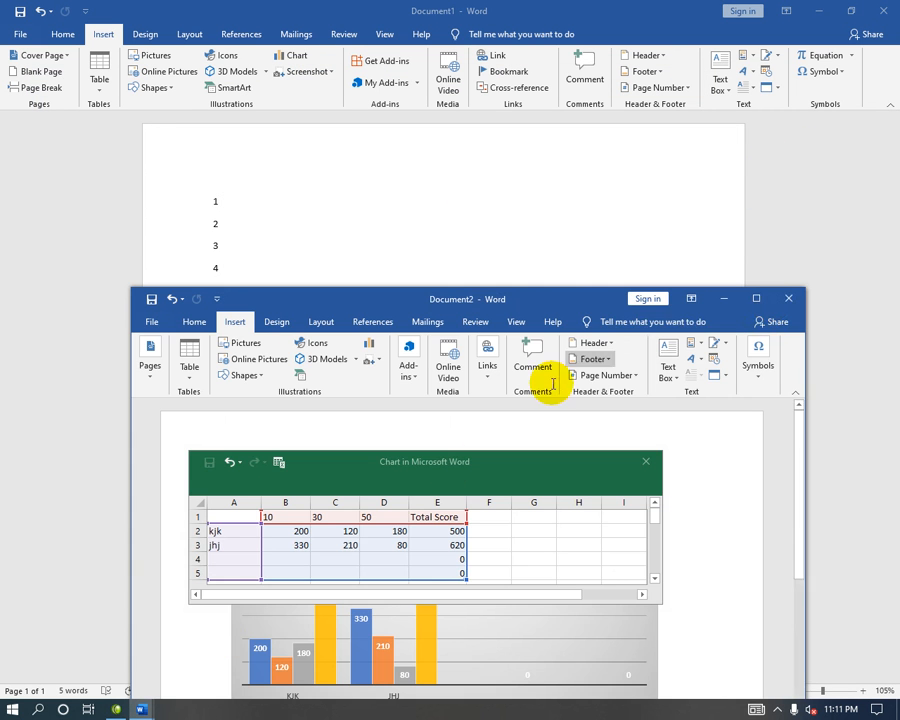
pyautogui.click(773, 297)
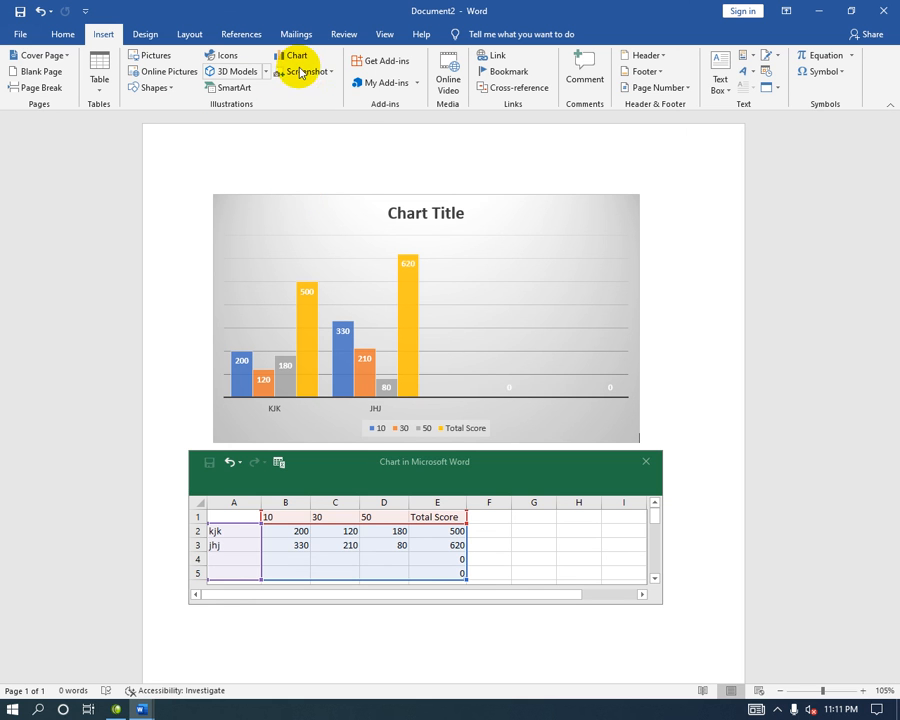
# Step: Insert a screen clipping of most of the Document1 window into Document2
pyautogui.click(306, 72)
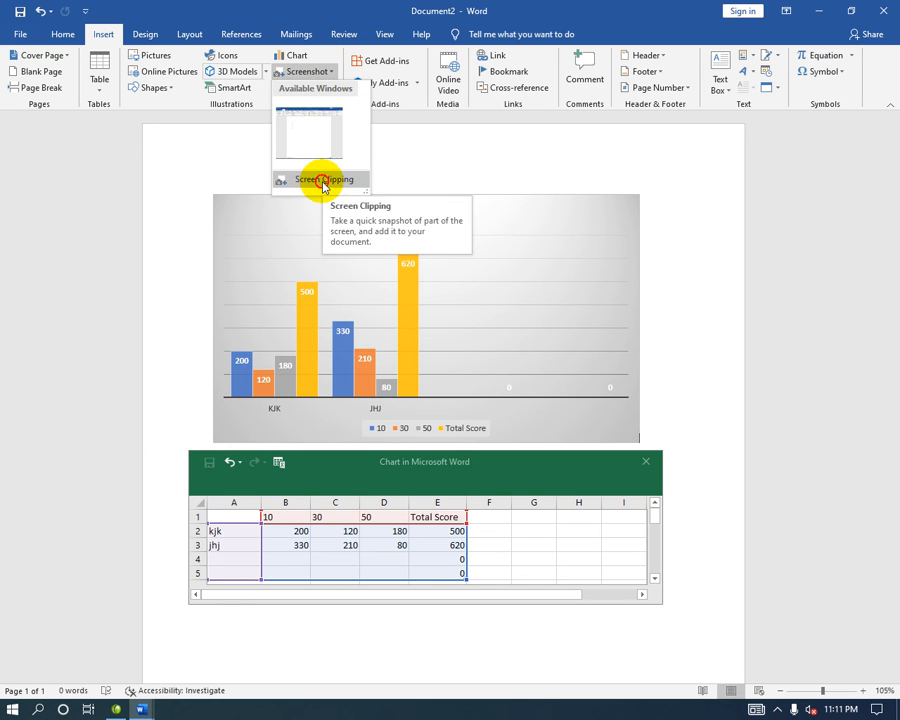
pyautogui.click(318, 180)
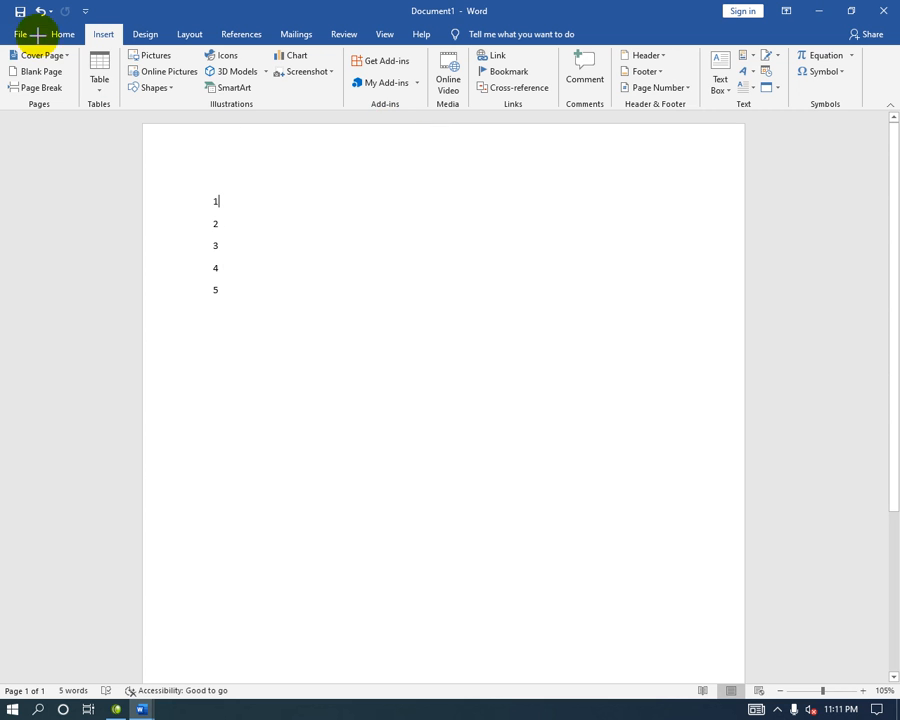
pyautogui.moveTo(38, 31); pyautogui.dragTo(893, 617)
# Step: Delete the screen clipping and the chart from Document2, and close the document without saving
pyautogui.moveTo(486, 370); pyautogui.dragTo(587, 342)
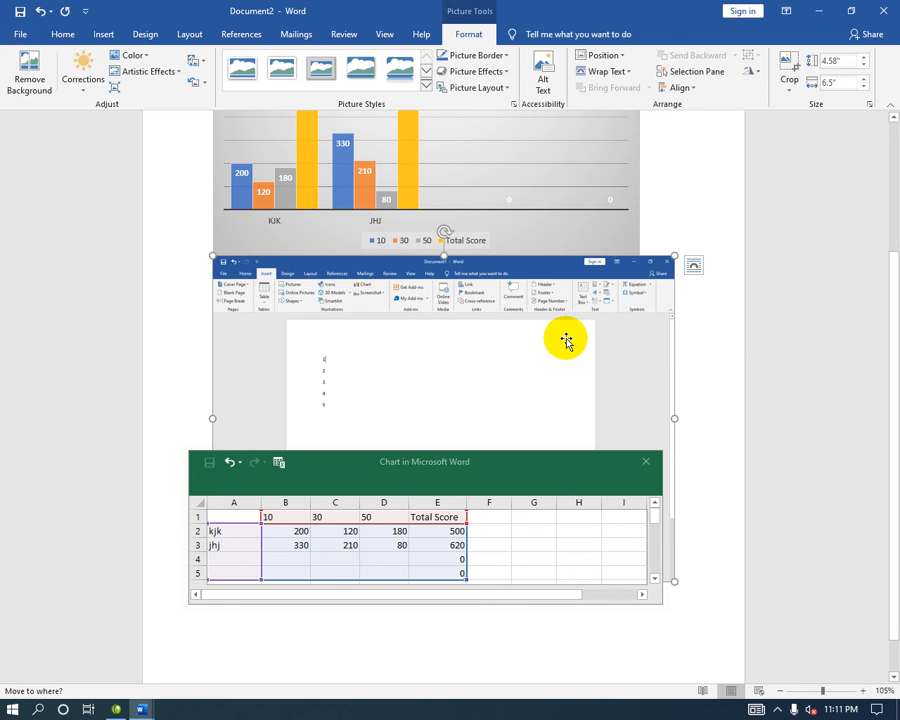
pyautogui.press('Delete')
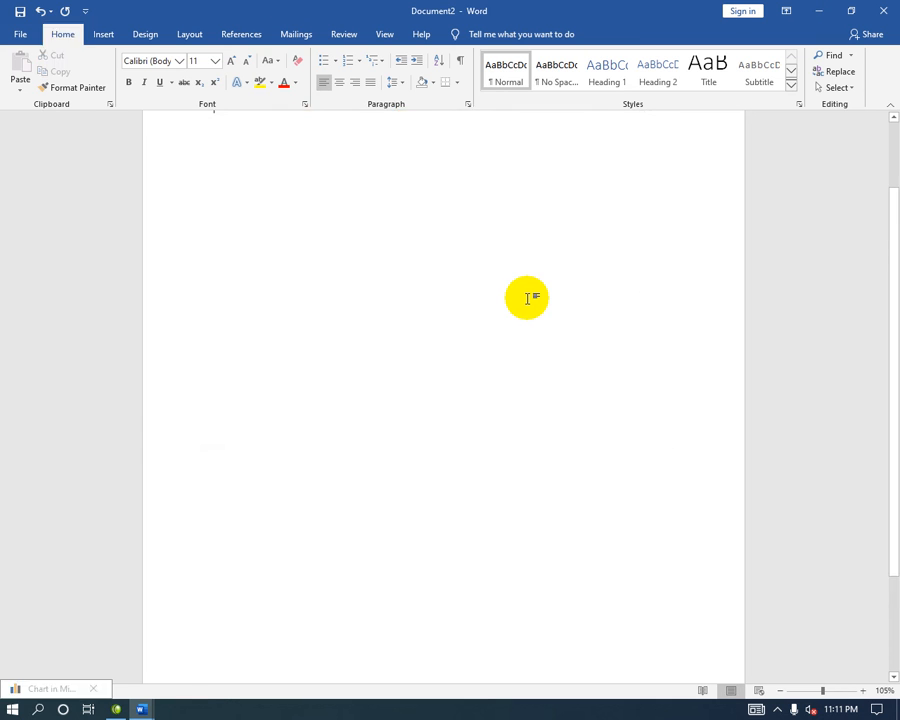
pyautogui.moveTo(148, 706)
pyautogui.click(195, 642)
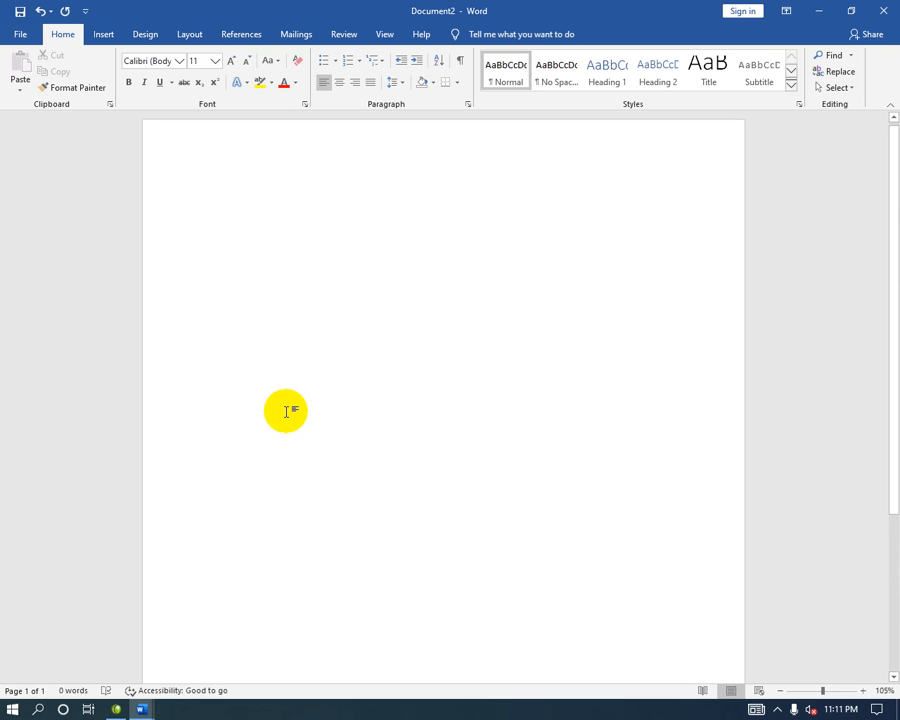
pyautogui.click(883, 11)
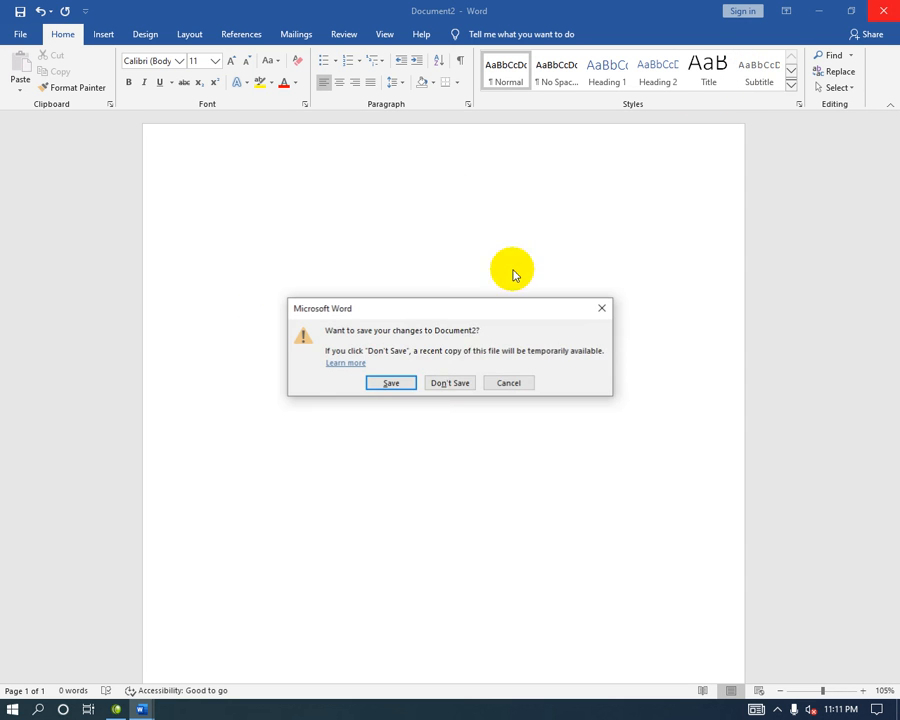
pyautogui.click(437, 382)
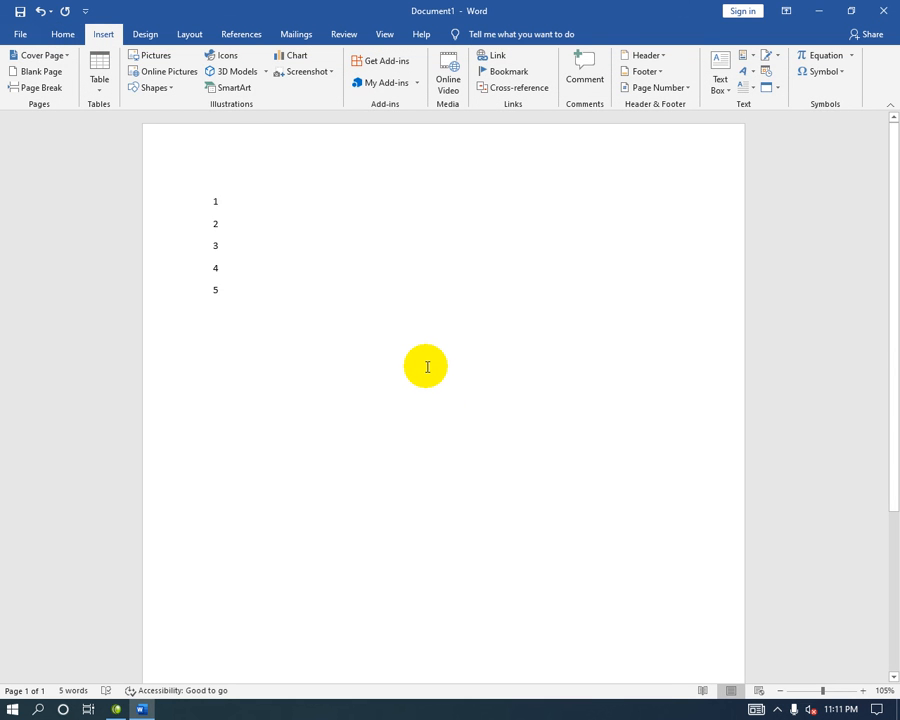
# Step: Delete all the text in Document1, and briefly shrink its window over the desktop before maximizing it again
pyautogui.hotkey('ctrl', 'a')
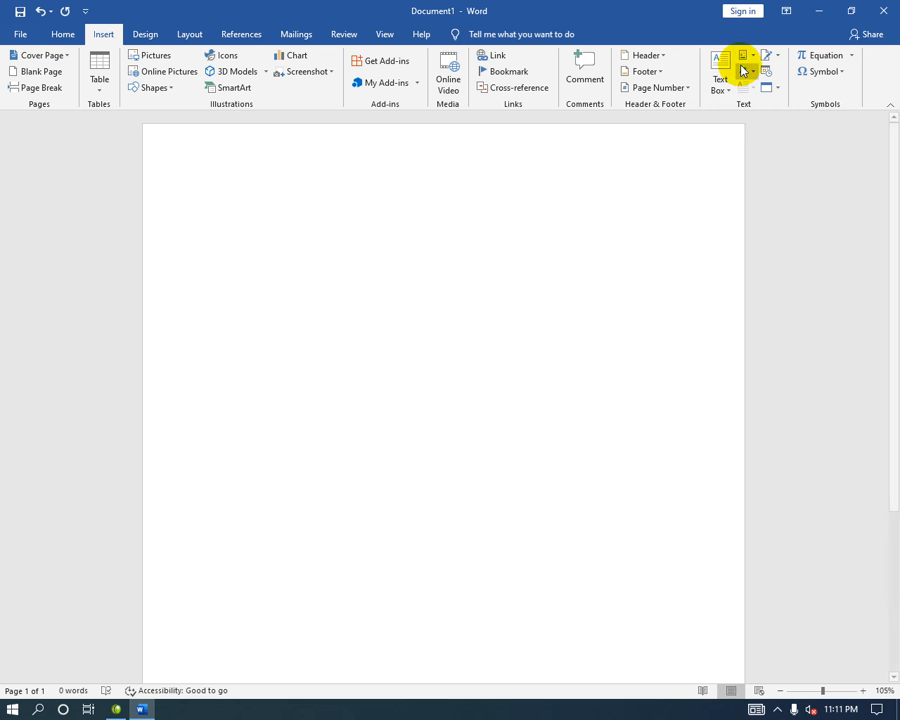
pyautogui.click(851, 11)
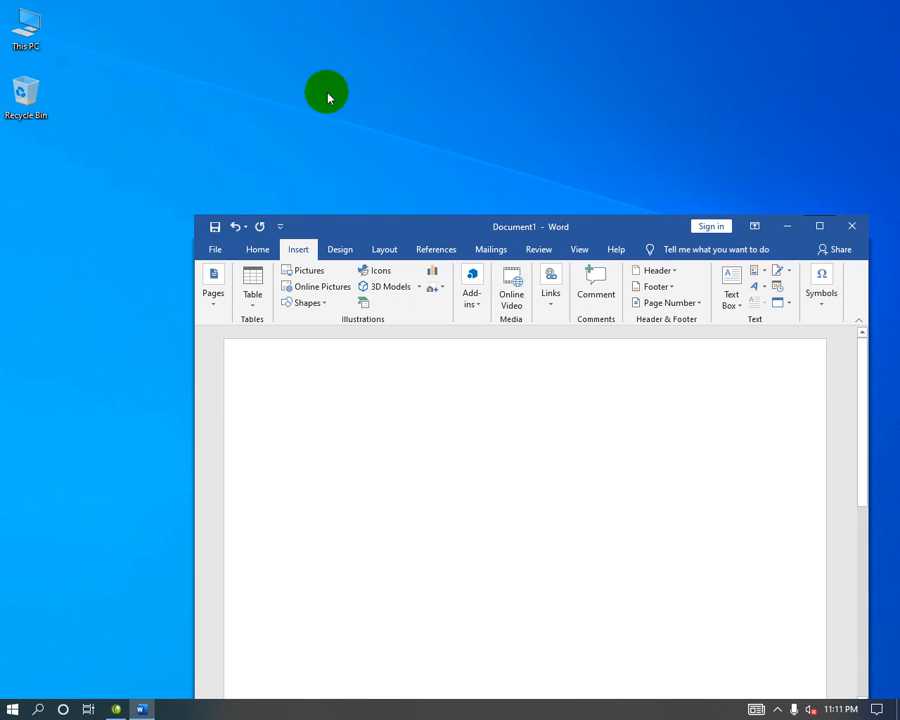
pyautogui.moveTo(408, 232); pyautogui.dragTo(342, 176)
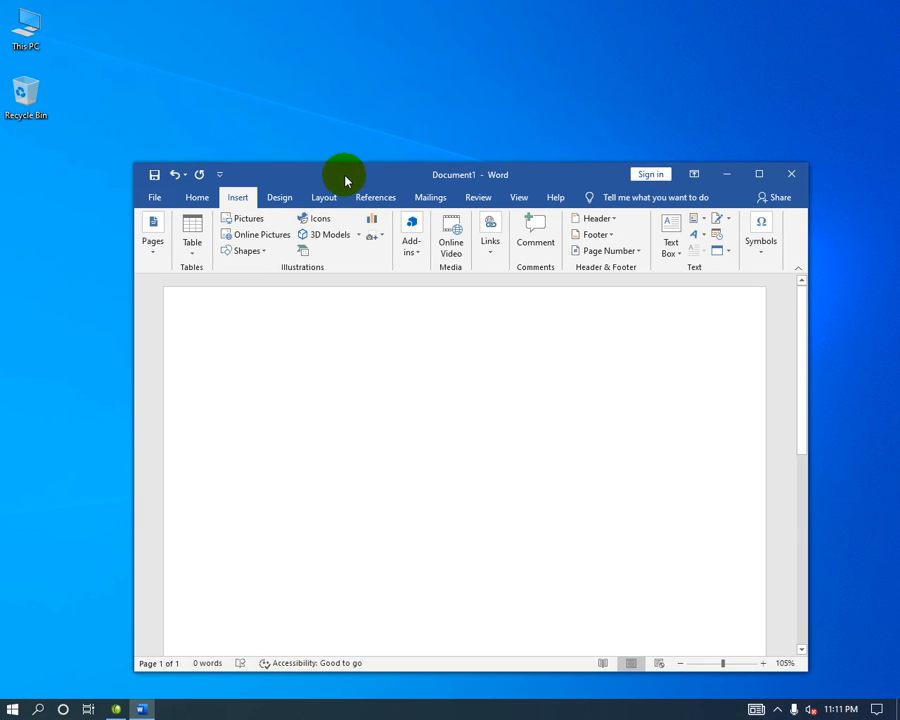
pyautogui.click(752, 172)
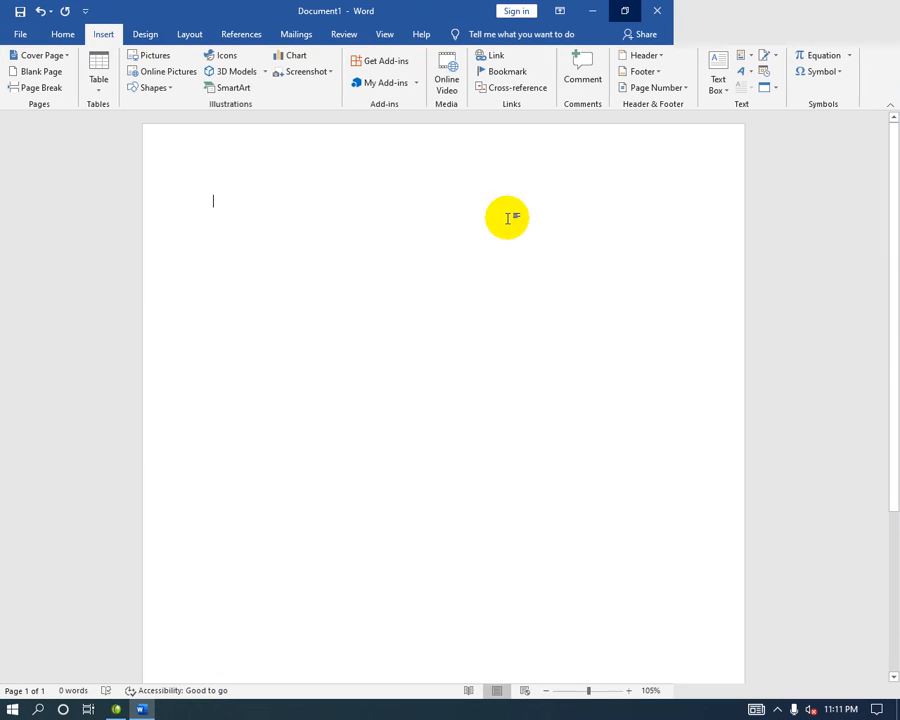
# Step: Insert a screen clipping of the desktop's Windows logo area into Document1, and delete the clipping from the page
pyautogui.click(303, 72)
pyautogui.click(319, 96)
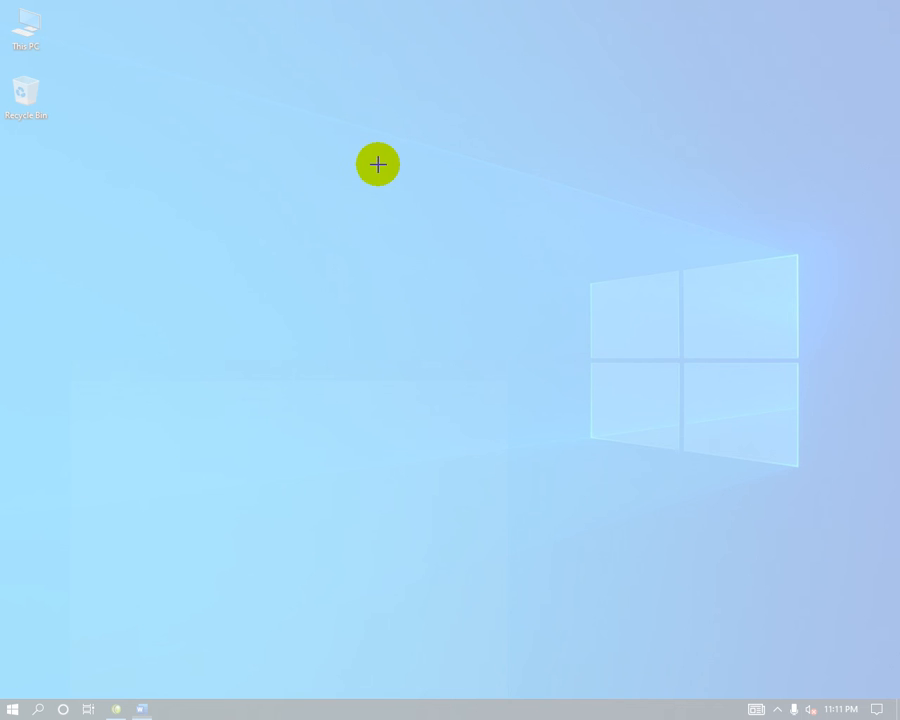
pyautogui.moveTo(548, 209); pyautogui.dragTo(834, 510)
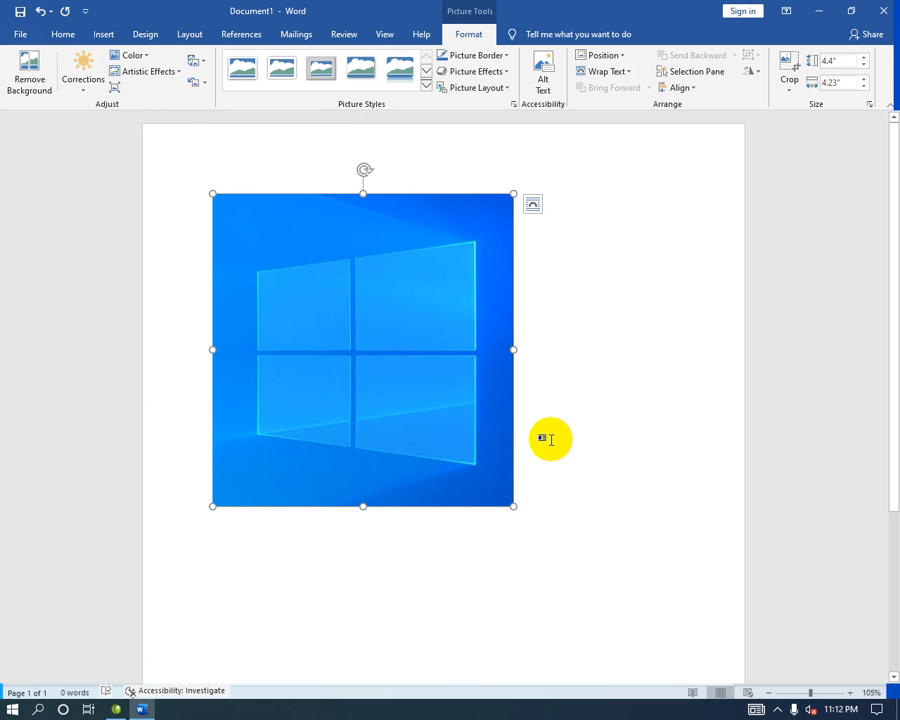
pyautogui.press('Delete')
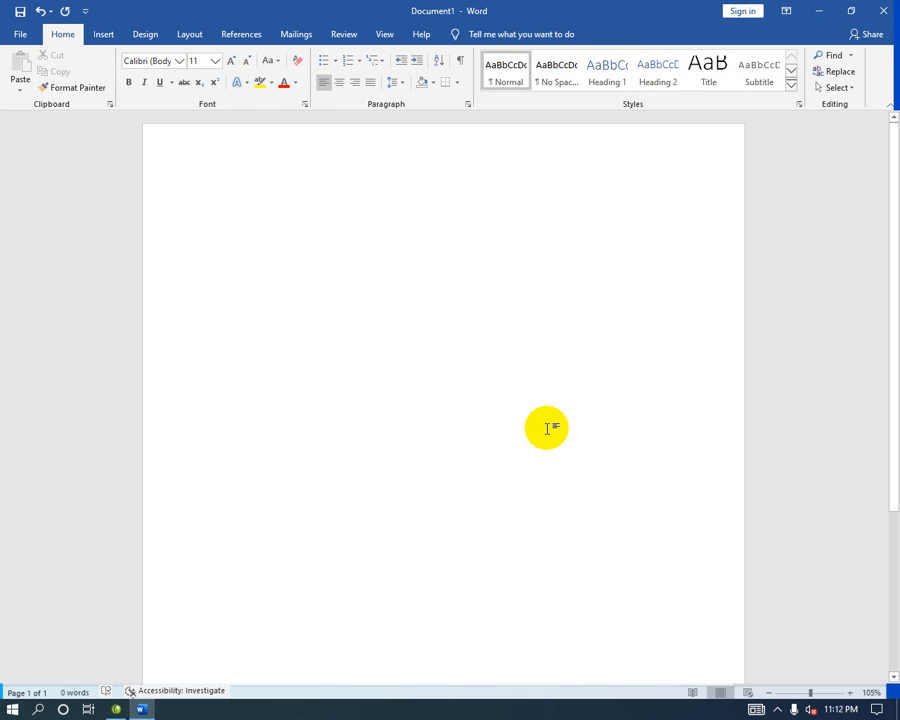
# Step: Examine where an online video's URL or embed code is entered for insertion, and dismiss the dialog without inserting a video
pyautogui.click(110, 35)
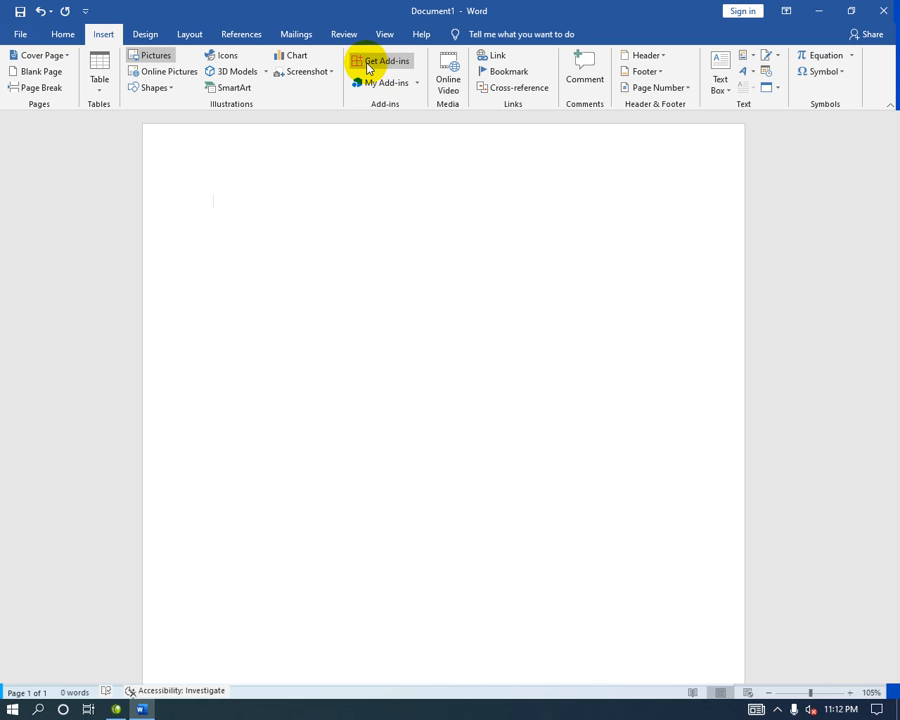
pyautogui.click(448, 85)
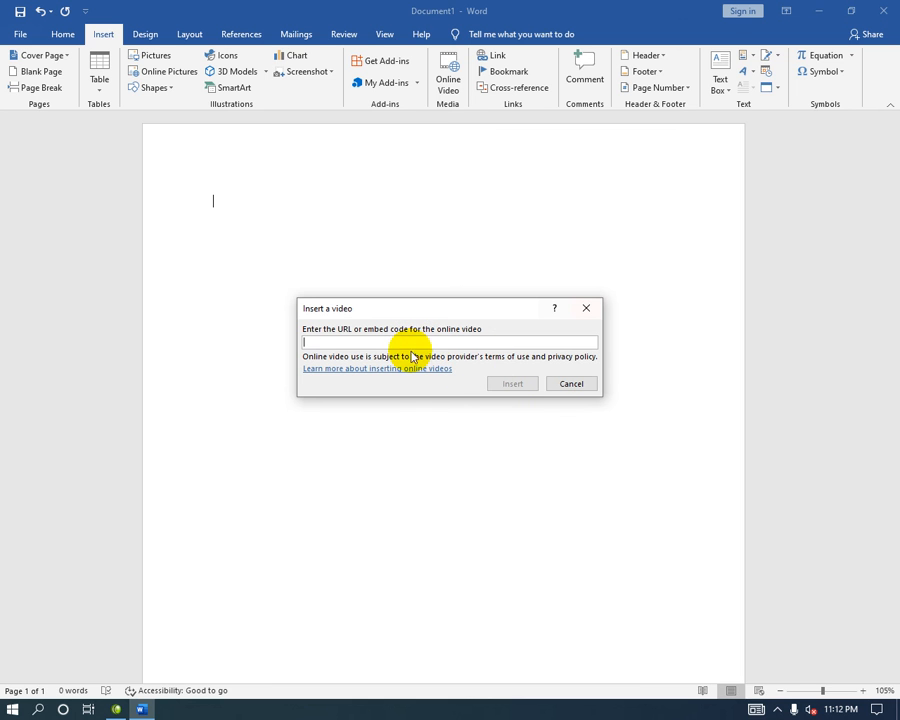
pyautogui.rightClick(362, 340)
pyautogui.click(468, 340)
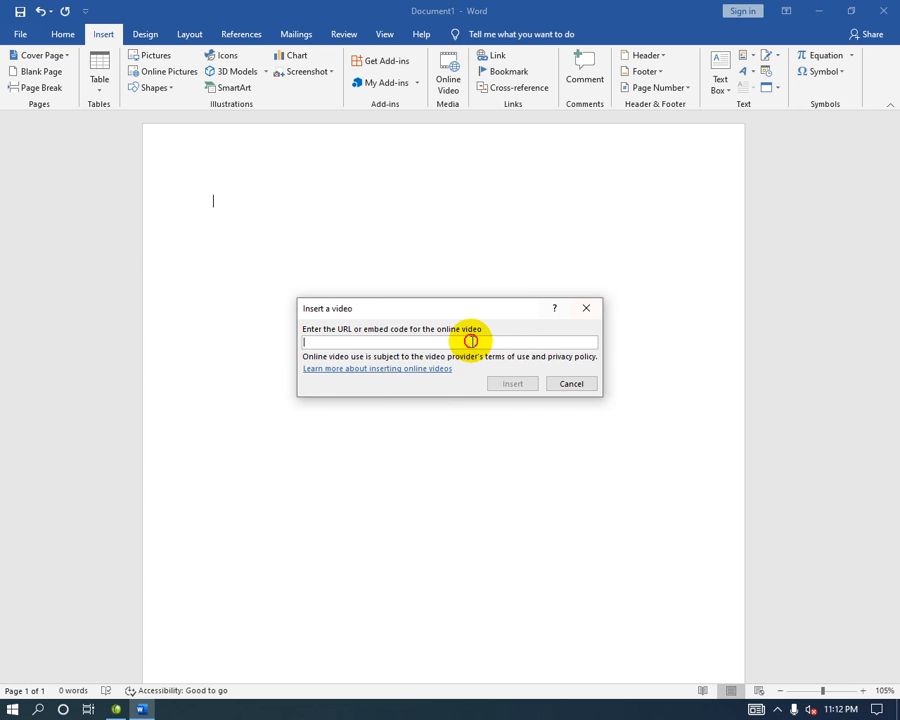
pyautogui.click(586, 308)
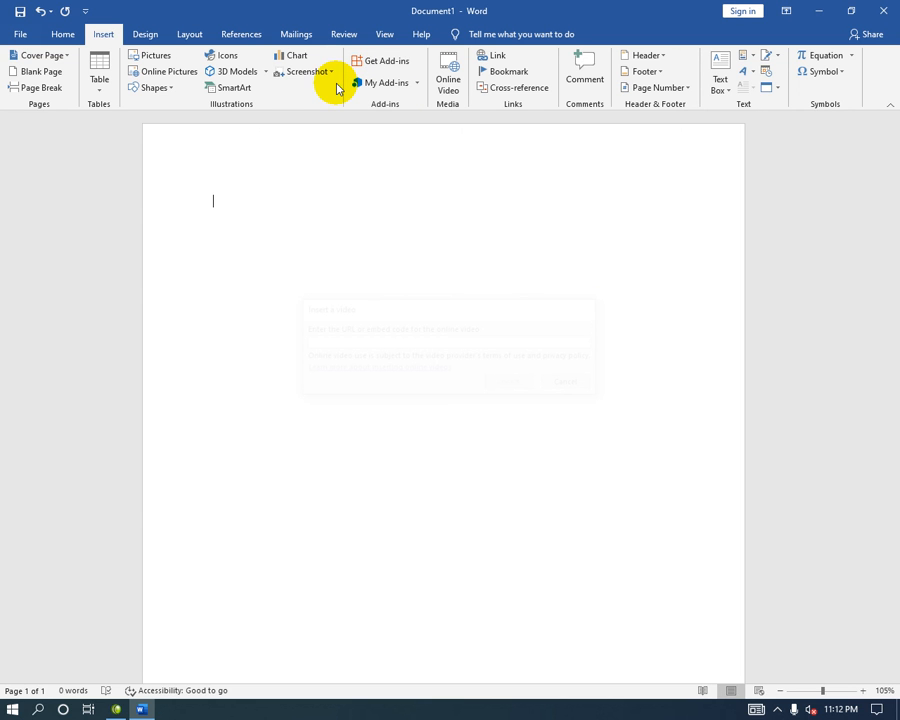